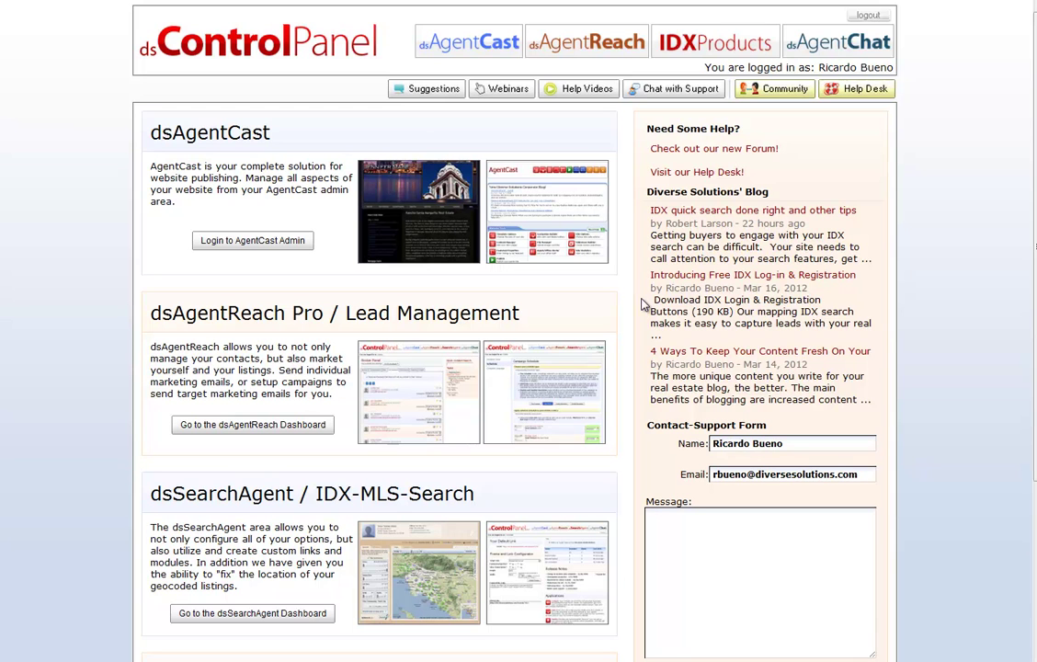
Step: Open the IDX search's dsSearchAgent email settings and scroll to the welcome email body editor
{"action": "mouse_move", "coordinate": [599, 48]}
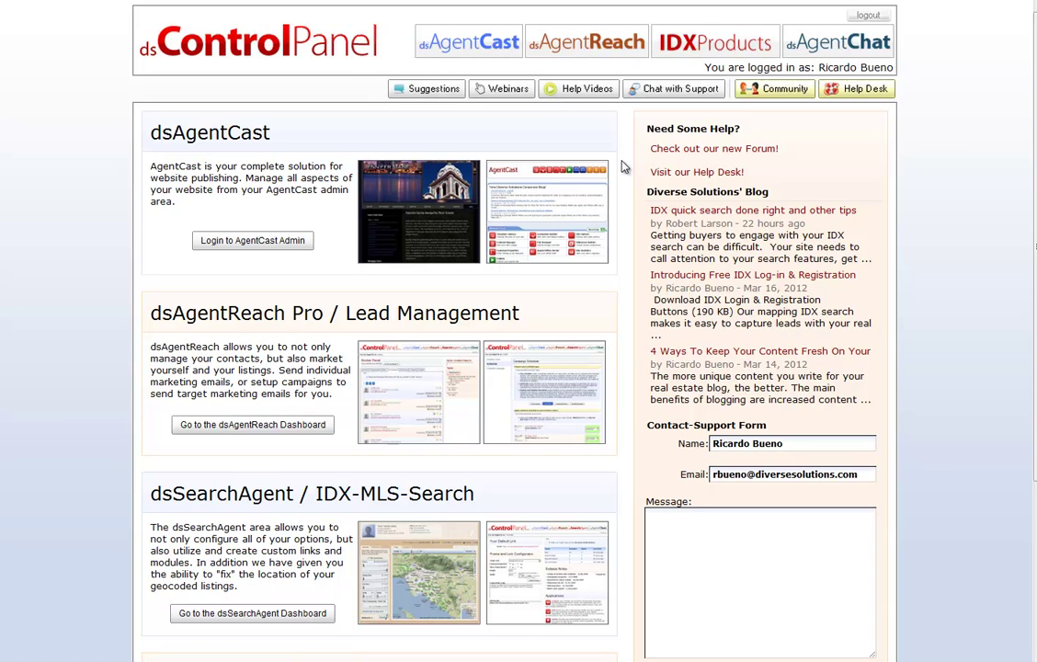
{"action": "mouse_move", "coordinate": [719, 55]}
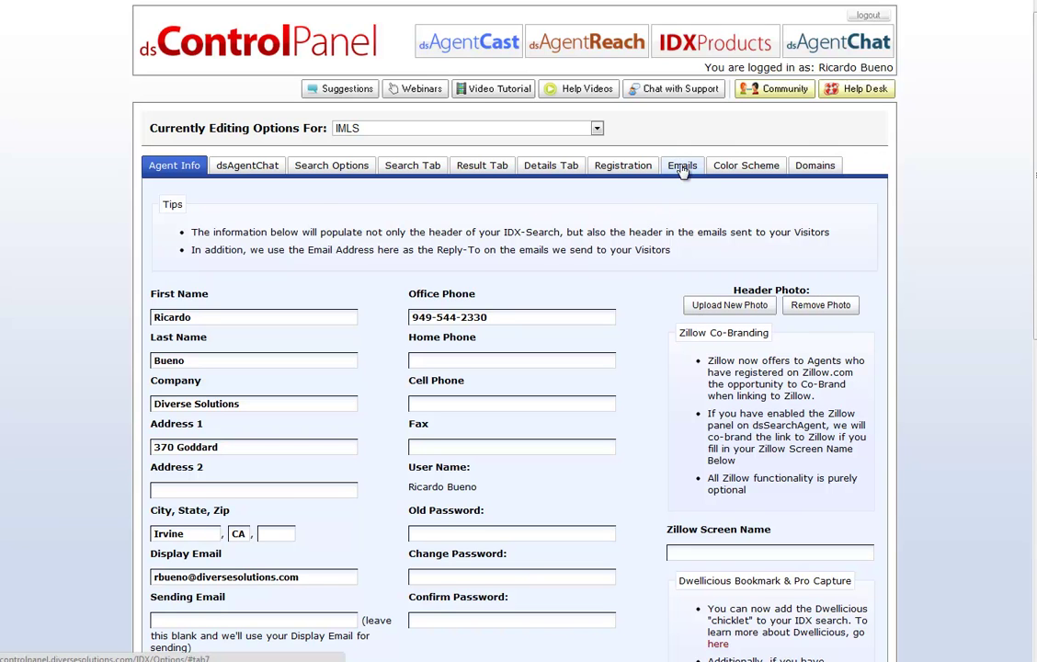
{"action": "left_click", "coordinate": [680, 169]}
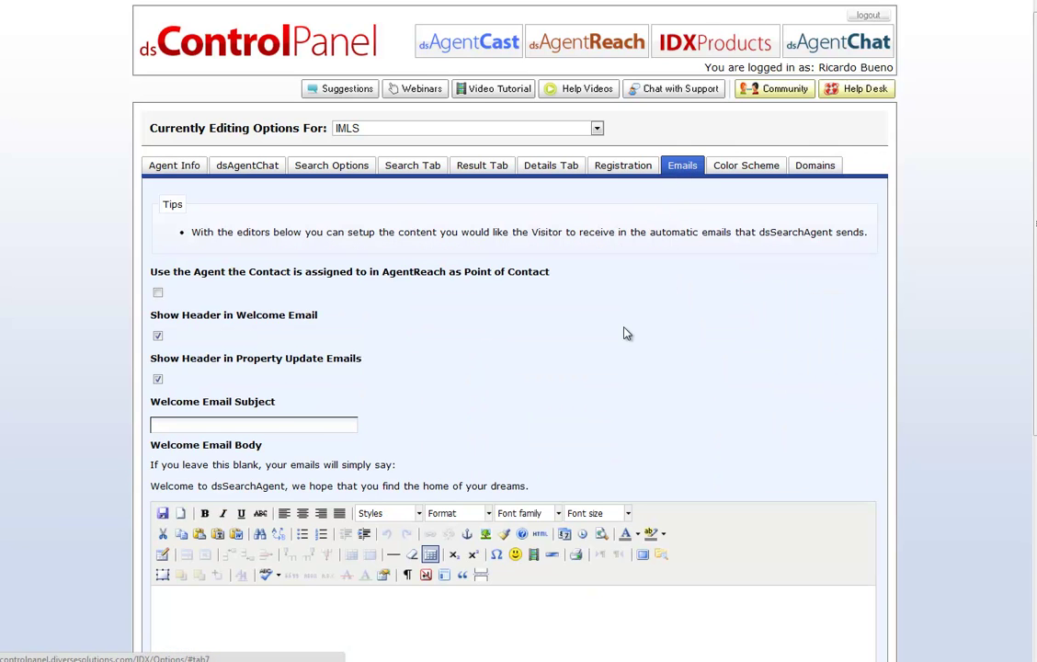
{"action": "scroll", "coordinate": [90, 304], "scroll_direction": "down", "scroll_amount": 3}
{"action": "scroll", "coordinate": [91, 304], "scroll_direction": "down", "scroll_amount": 2}
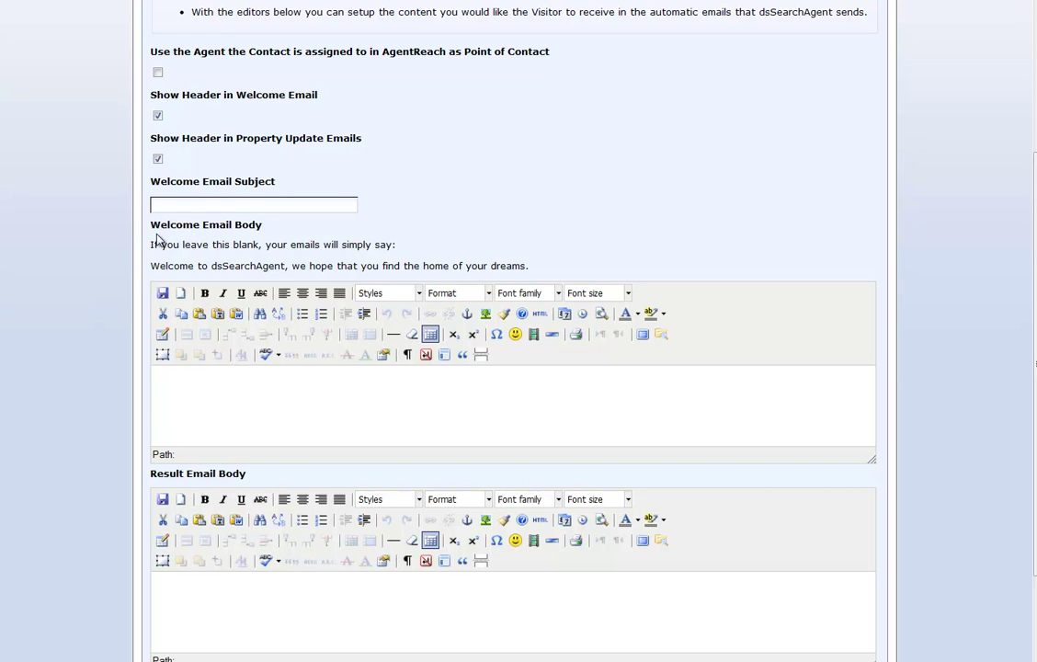
{"action": "left_click_drag", "start_coordinate": [151, 224], "coordinate": [262, 225]}
{"action": "left_click", "coordinate": [229, 225]}
{"action": "left_click_drag", "start_coordinate": [150, 266], "coordinate": [562, 265]}
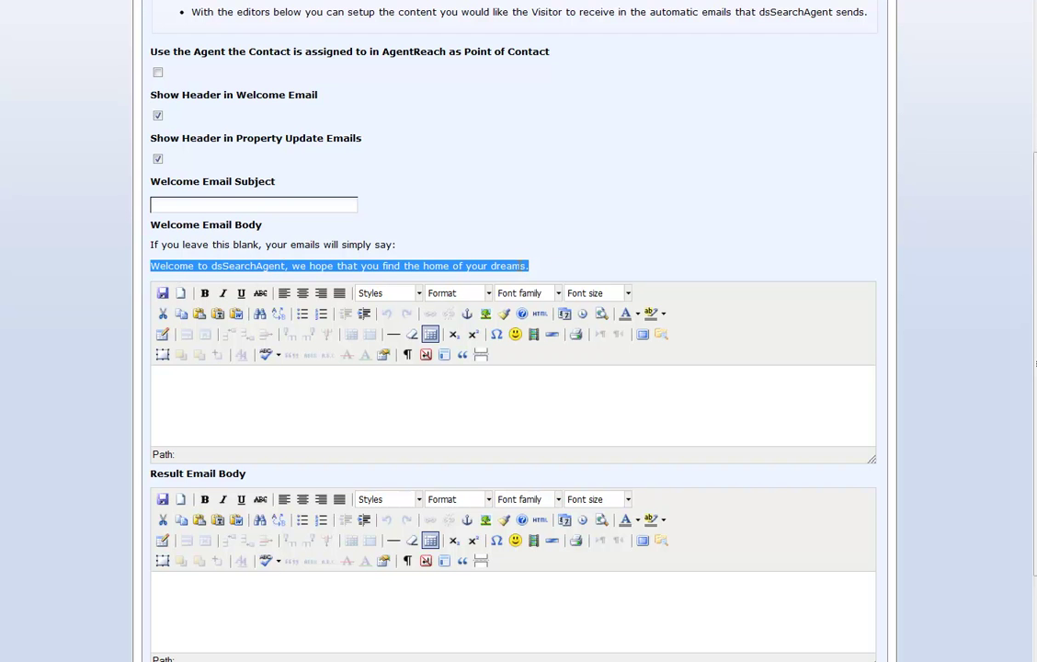
{"action": "left_click", "coordinate": [278, 407]}
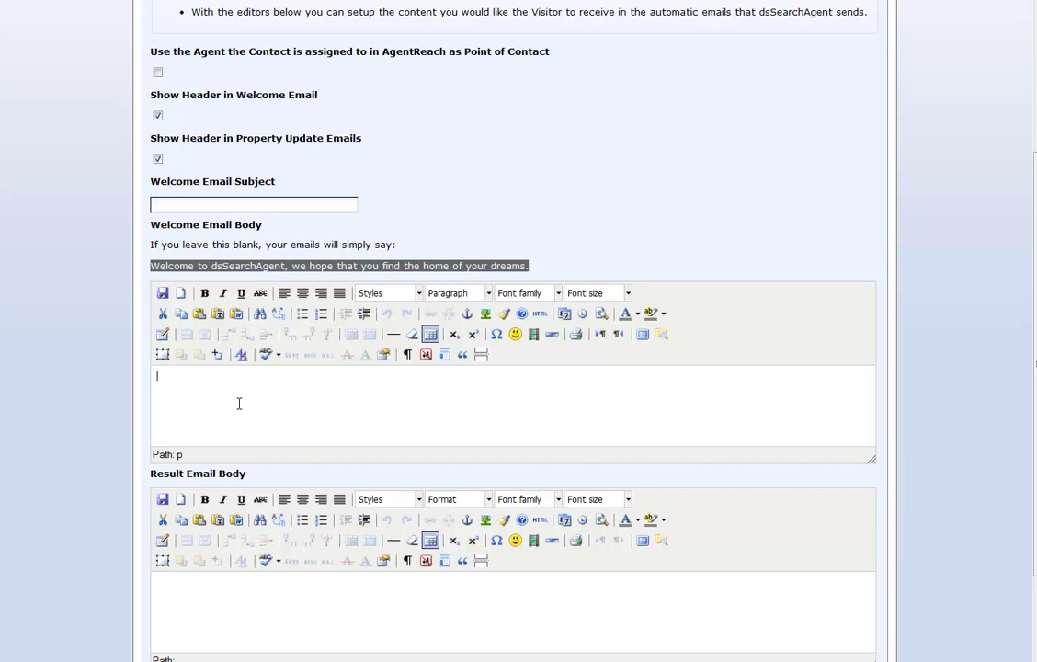
{"action": "left_click", "coordinate": [220, 439]}
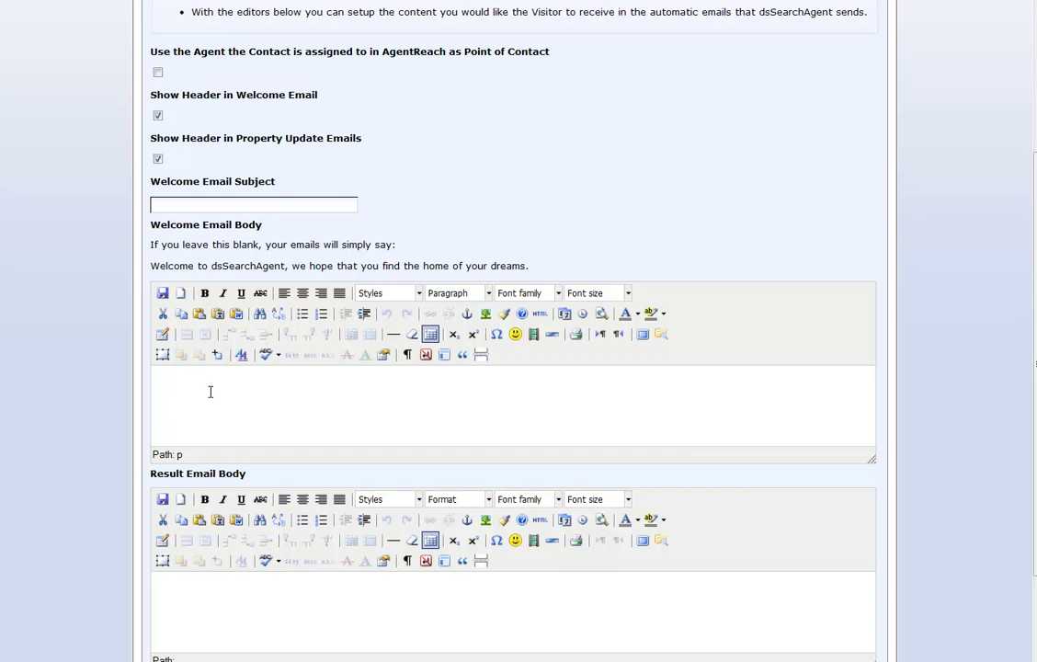
{"action": "scroll", "coordinate": [112, 405], "scroll_direction": "down", "scroll_amount": 1}
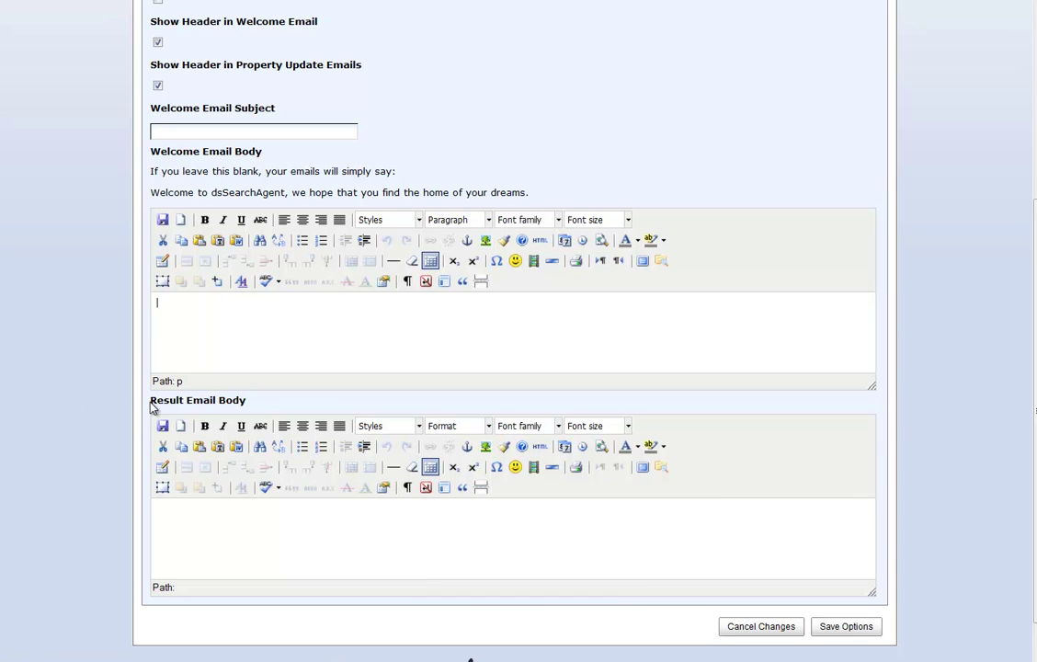
{"action": "left_click_drag", "start_coordinate": [151, 401], "coordinate": [252, 400]}
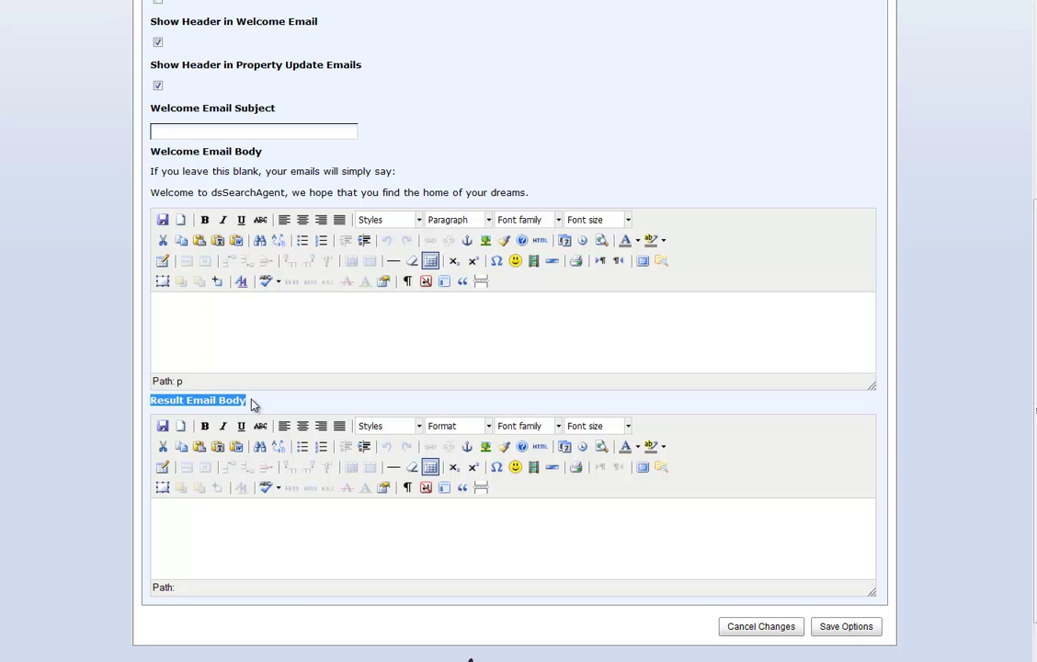
{"action": "left_click", "coordinate": [253, 405]}
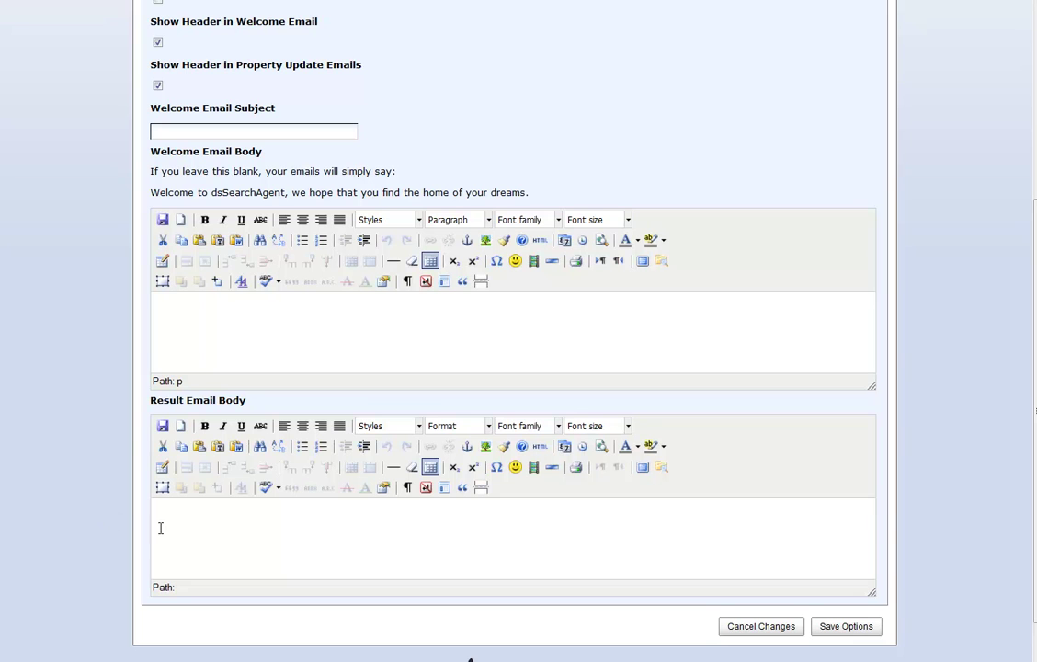
{"action": "left_click", "coordinate": [216, 531]}
{"action": "left_click", "coordinate": [216, 530]}
Step: Open the dsAgentReach Marketing Emails list to see the saved follow-up emails
{"action": "scroll", "coordinate": [79, 206], "scroll_direction": "up", "scroll_amount": 5}
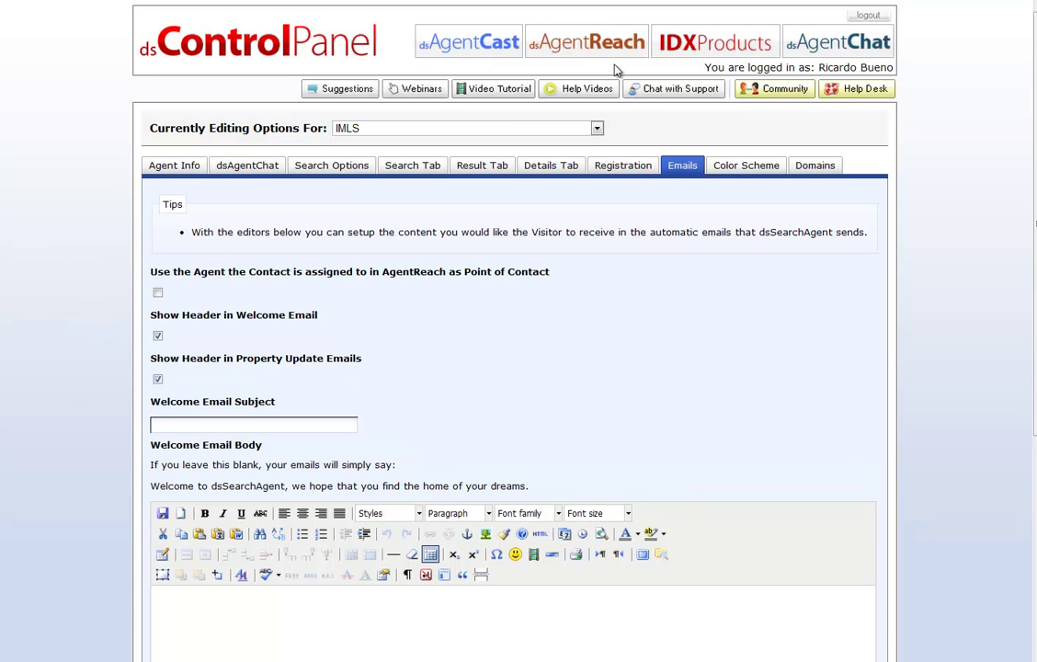
{"action": "mouse_move", "coordinate": [607, 51]}
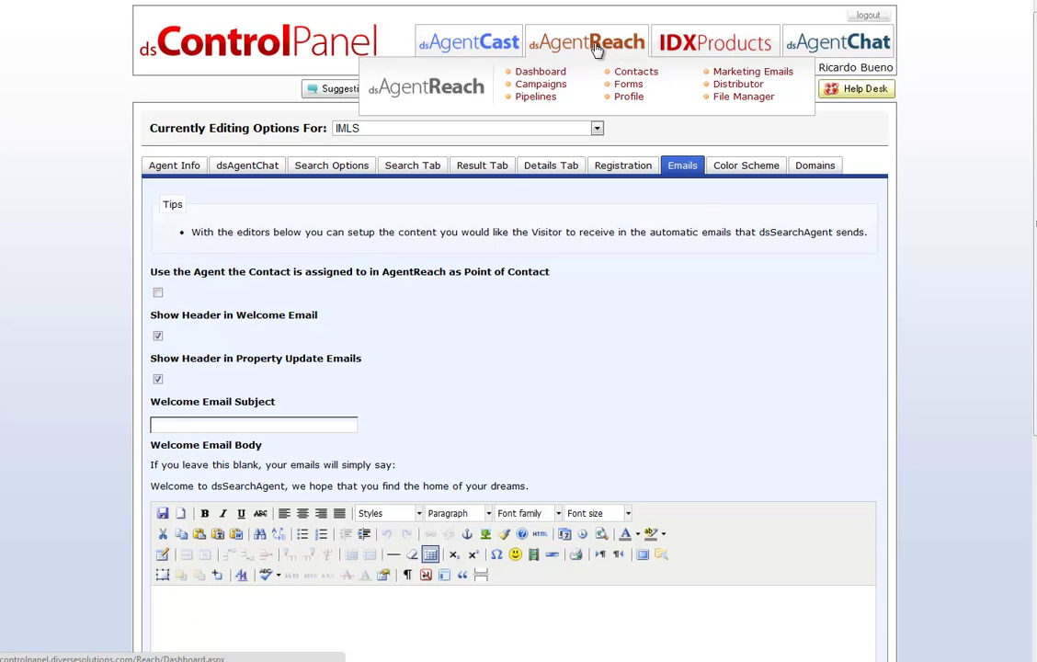
{"action": "left_click", "coordinate": [754, 73]}
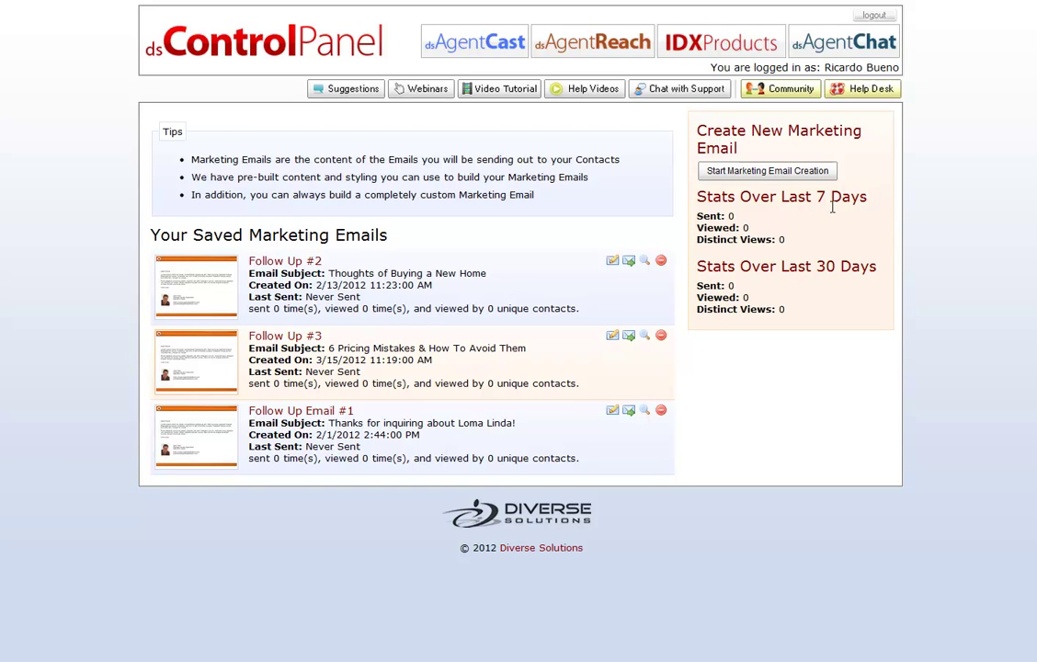
Step: Start a new marketing email from the Custom category
{"action": "left_click", "coordinate": [781, 173]}
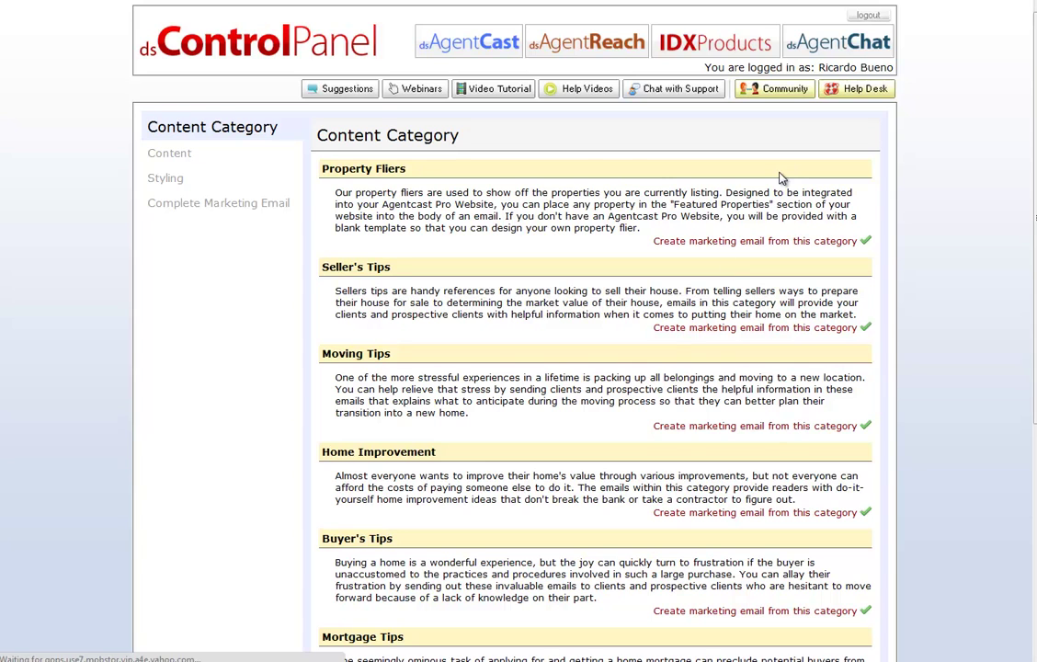
{"action": "scroll", "coordinate": [242, 423], "scroll_direction": "down", "scroll_amount": 3}
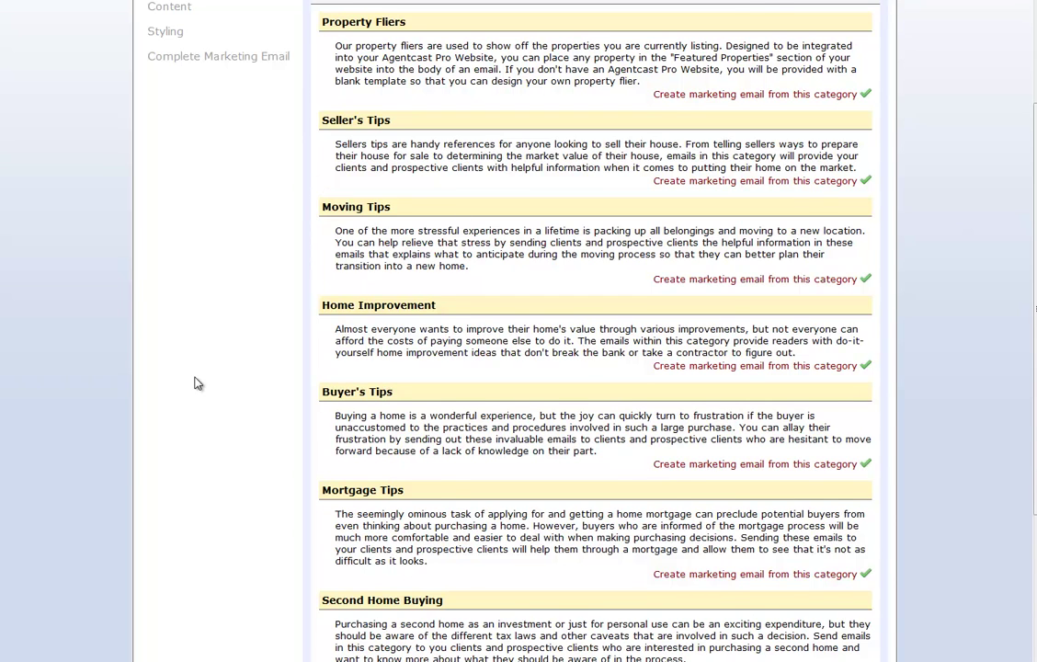
{"action": "scroll", "coordinate": [210, 375], "scroll_direction": "down", "scroll_amount": 5}
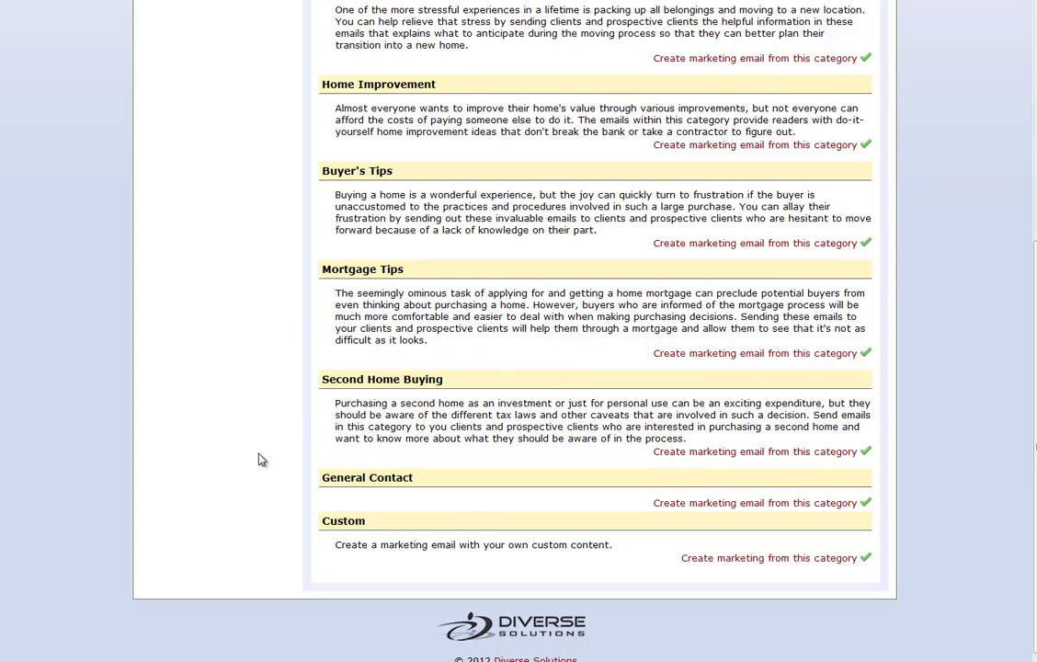
{"action": "left_click_drag", "start_coordinate": [329, 521], "coordinate": [450, 529]}
{"action": "left_click", "coordinate": [449, 529]}
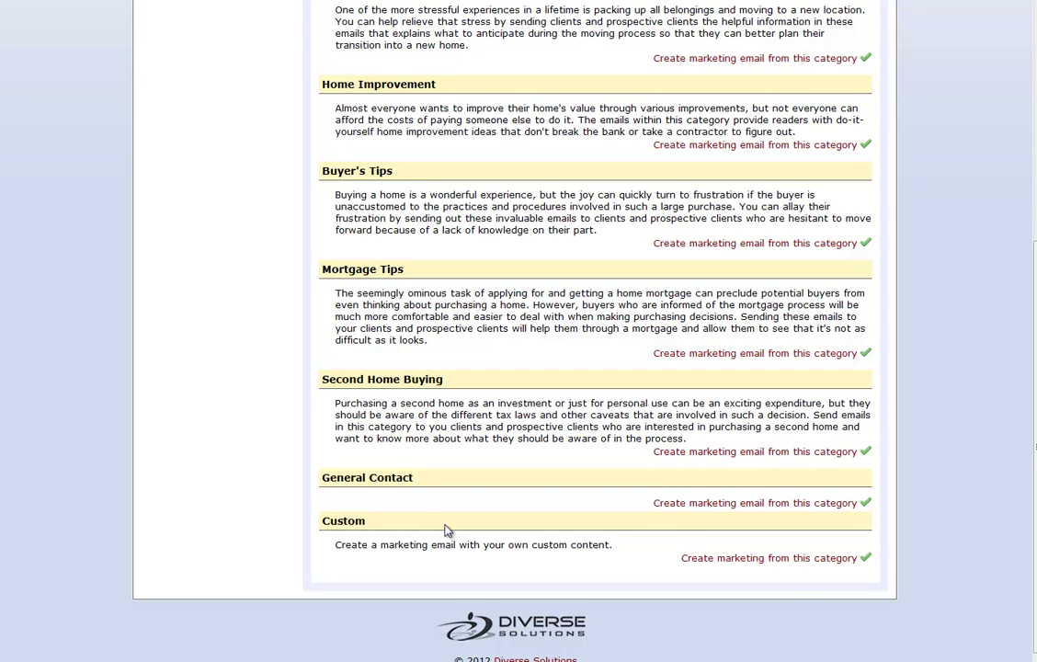
{"action": "left_click", "coordinate": [769, 561]}
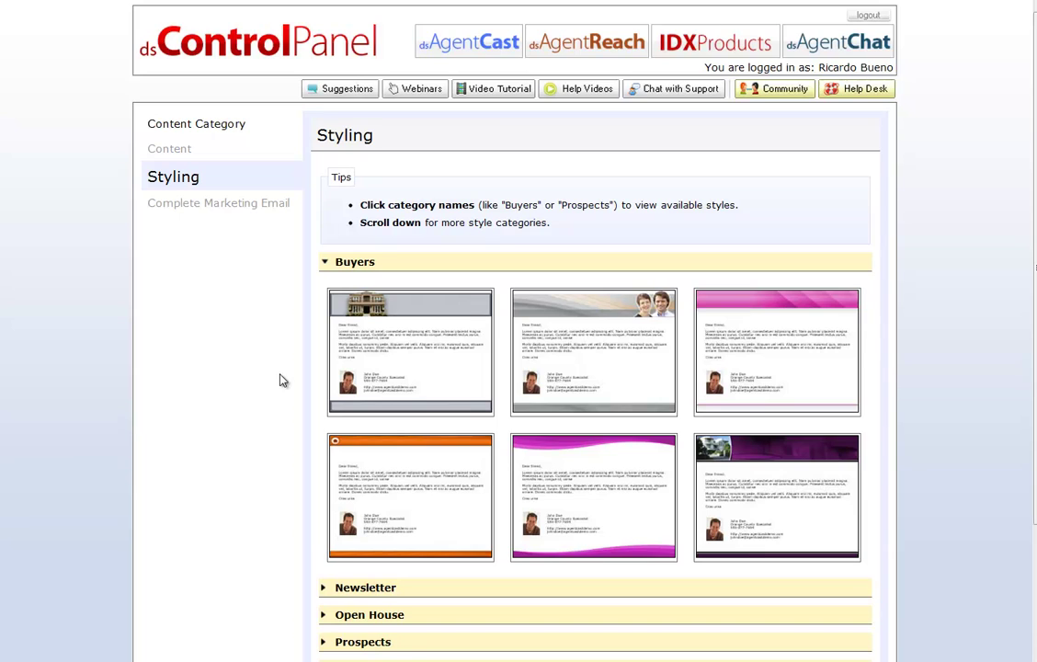
Step: Apply the Candy Apple style to the orange Buyers template and select the default subject
{"action": "scroll", "coordinate": [249, 386], "scroll_direction": "down", "scroll_amount": 1}
{"action": "scroll", "coordinate": [248, 386], "scroll_direction": "down", "scroll_amount": 1}
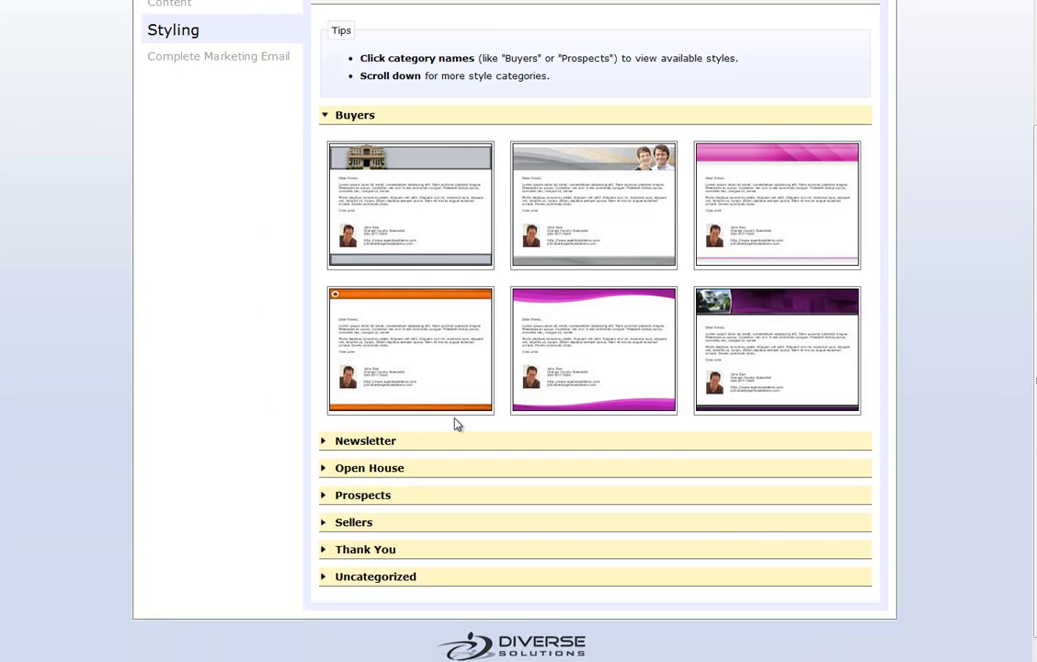
{"action": "left_click", "coordinate": [433, 364]}
{"action": "scroll", "coordinate": [249, 414], "scroll_direction": "down", "scroll_amount": 1}
{"action": "left_click", "coordinate": [243, 492]}
{"action": "scroll", "coordinate": [233, 474], "scroll_direction": "up", "scroll_amount": 2}
{"action": "left_click_drag", "start_coordinate": [319, 169], "coordinate": [439, 169]}
{"action": "left_click", "coordinate": [432, 166]}
{"action": "triple_click", "coordinate": [416, 264]}
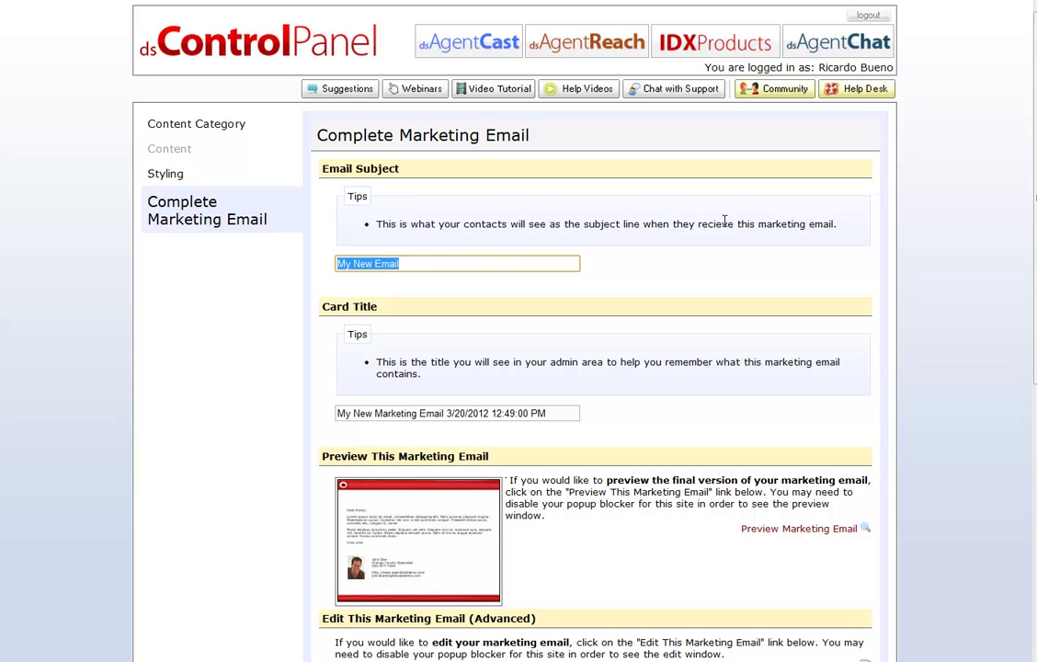
Step: Enter the email subject '6 Pricing Mistakes & How To Avoid Them'
{"action": "type", "text": "6"}
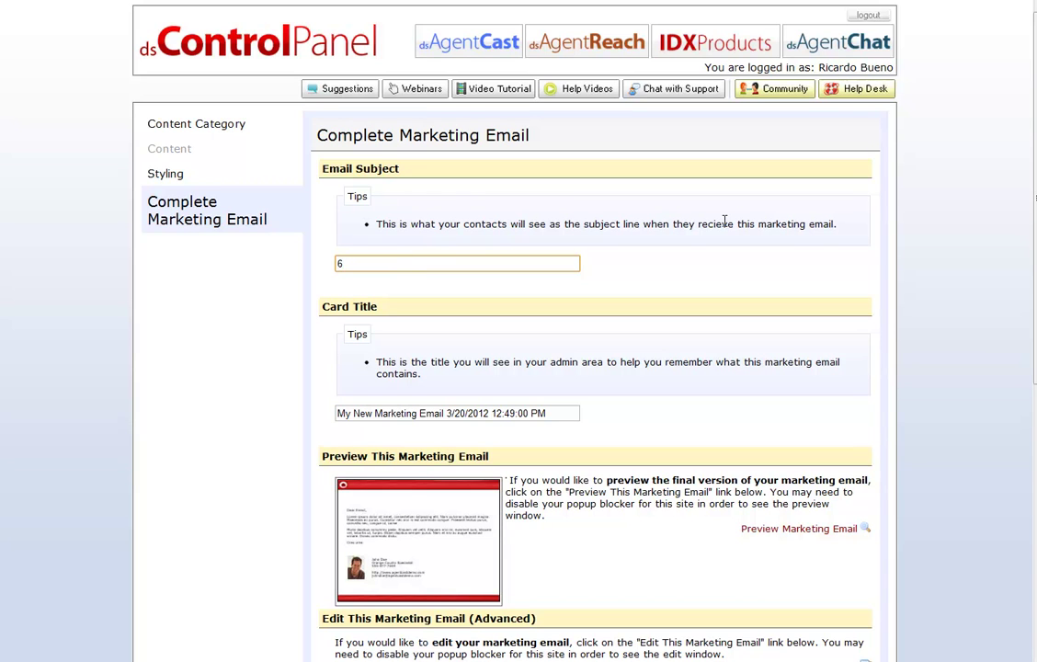
{"action": "type", "text": " Pricing Mistakes & How To Avoid Them"}
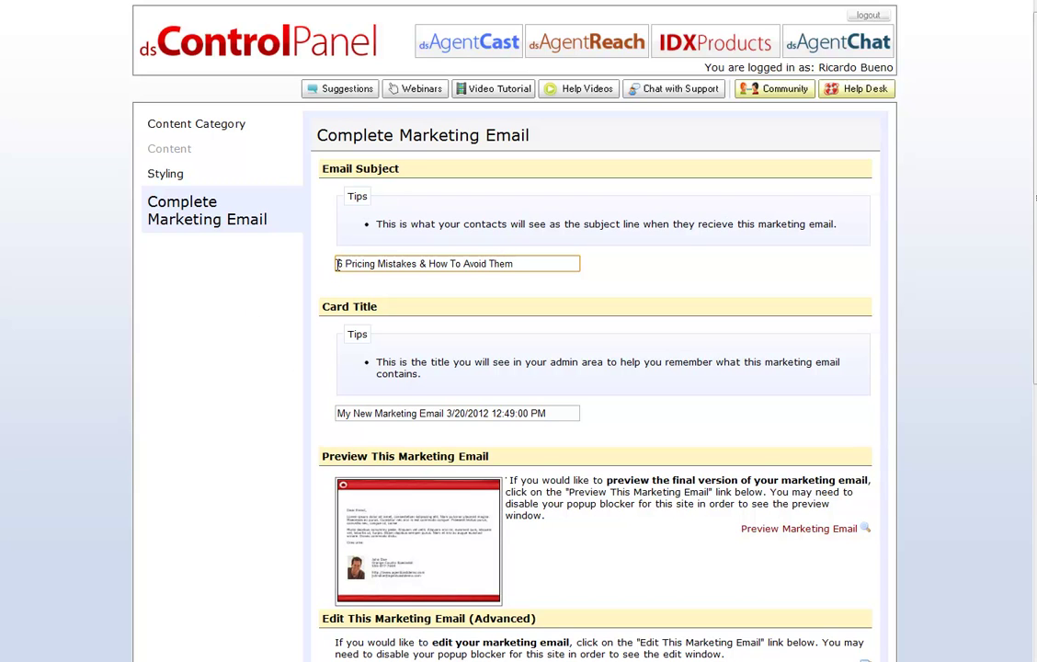
{"action": "left_click_drag", "start_coordinate": [344, 265], "coordinate": [416, 265]}
{"action": "left_click", "coordinate": [417, 265]}
Step: Change the card title to 'Follow Up Email #4'
{"action": "scroll", "coordinate": [237, 457], "scroll_direction": "down", "scroll_amount": 1}
{"action": "left_click_drag", "start_coordinate": [337, 340], "coordinate": [698, 300]}
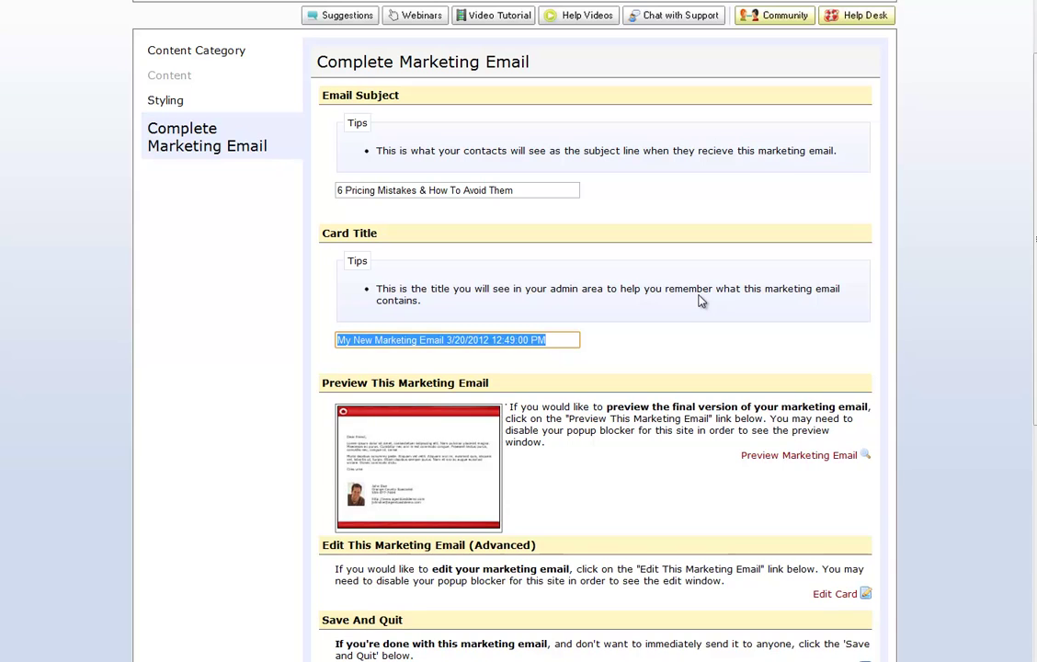
{"action": "type", "text": "Follow "}
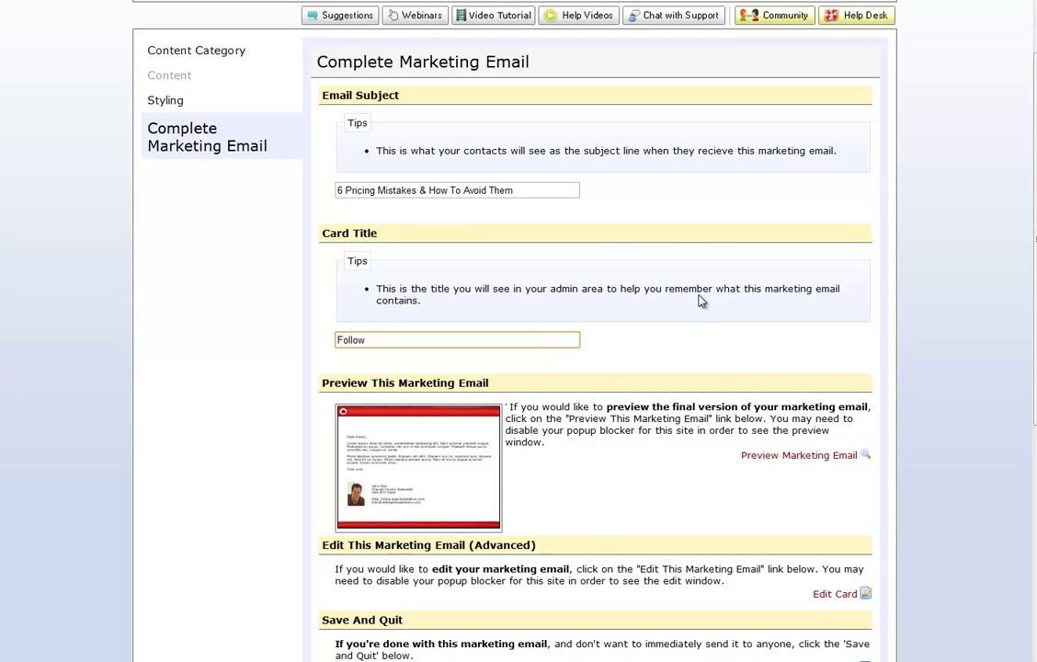
{"action": "type", "text": "Up Email #4"}
Step: Open the card's content editor and move it to the top-left
{"action": "scroll", "coordinate": [210, 498], "scroll_direction": "down", "scroll_amount": 3}
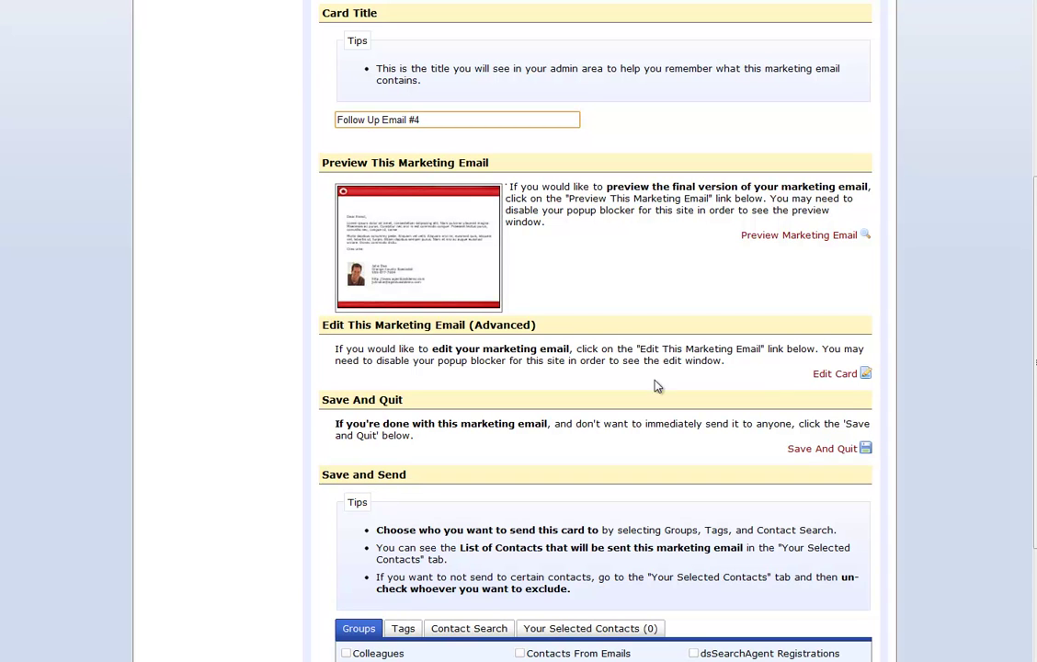
{"action": "left_click", "coordinate": [845, 381]}
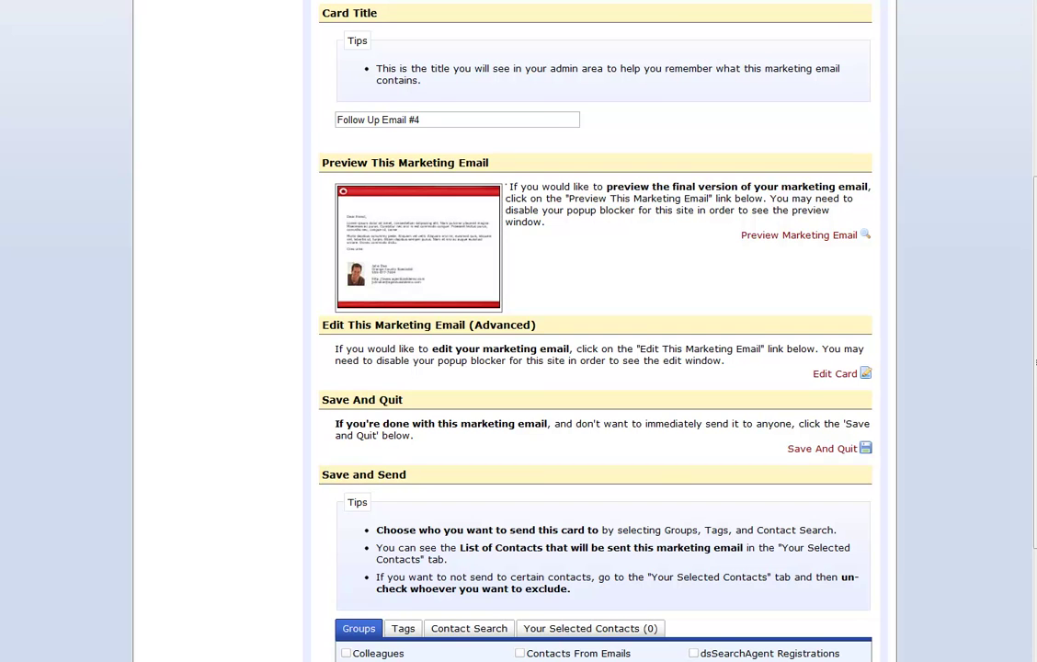
{"action": "left_click_drag", "start_coordinate": [367, 79], "coordinate": [493, 40]}
Step: Delete the top and bottom red banner images from the email body and save it
{"action": "left_click_drag", "start_coordinate": [647, 600], "coordinate": [924, 624]}
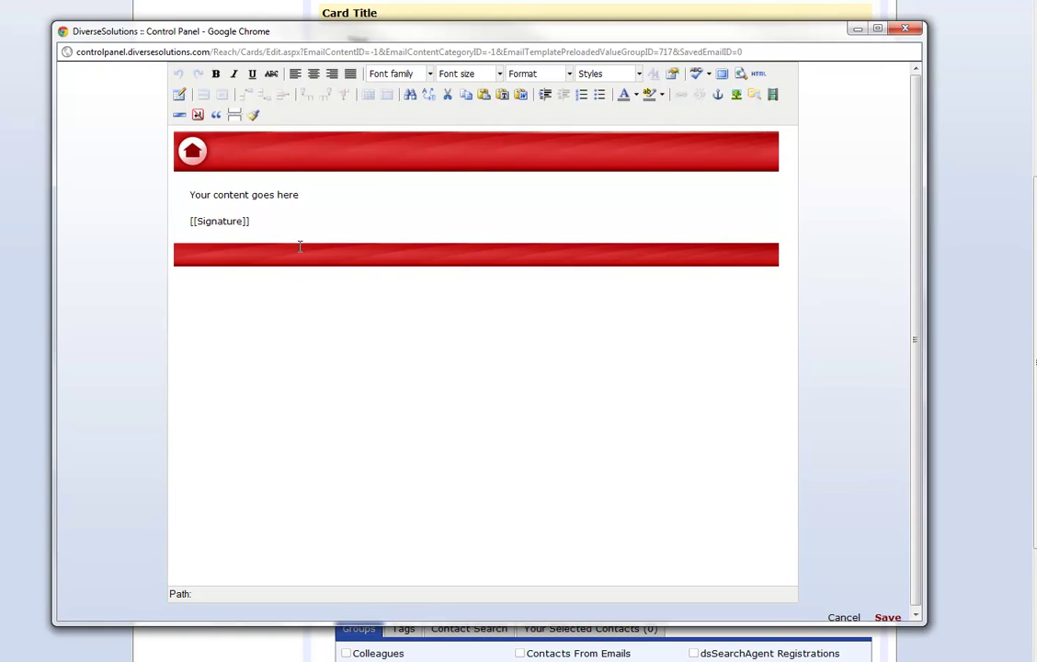
{"action": "left_click_drag", "start_coordinate": [188, 195], "coordinate": [341, 196]}
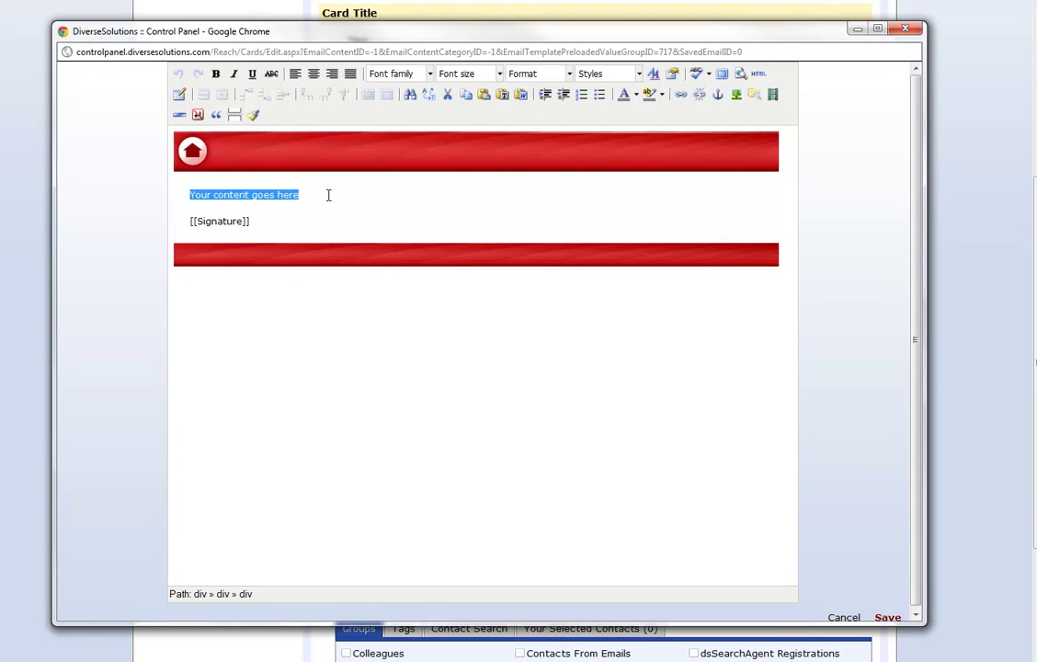
{"action": "left_click", "coordinate": [345, 195]}
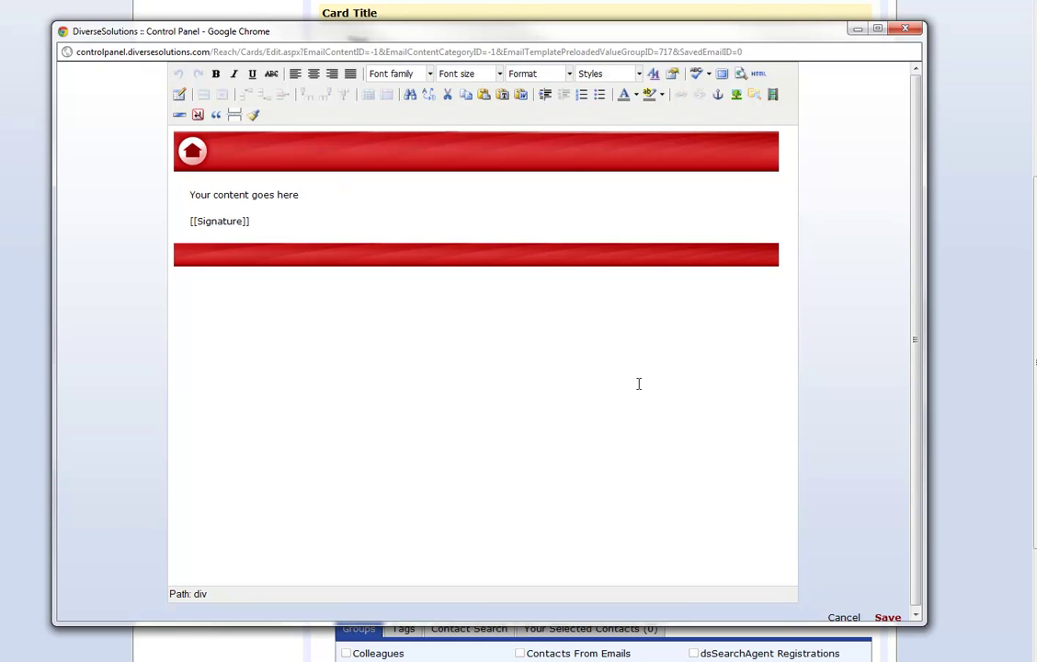
{"action": "key", "text": "Delete"}
{"action": "key", "text": "Delete"}
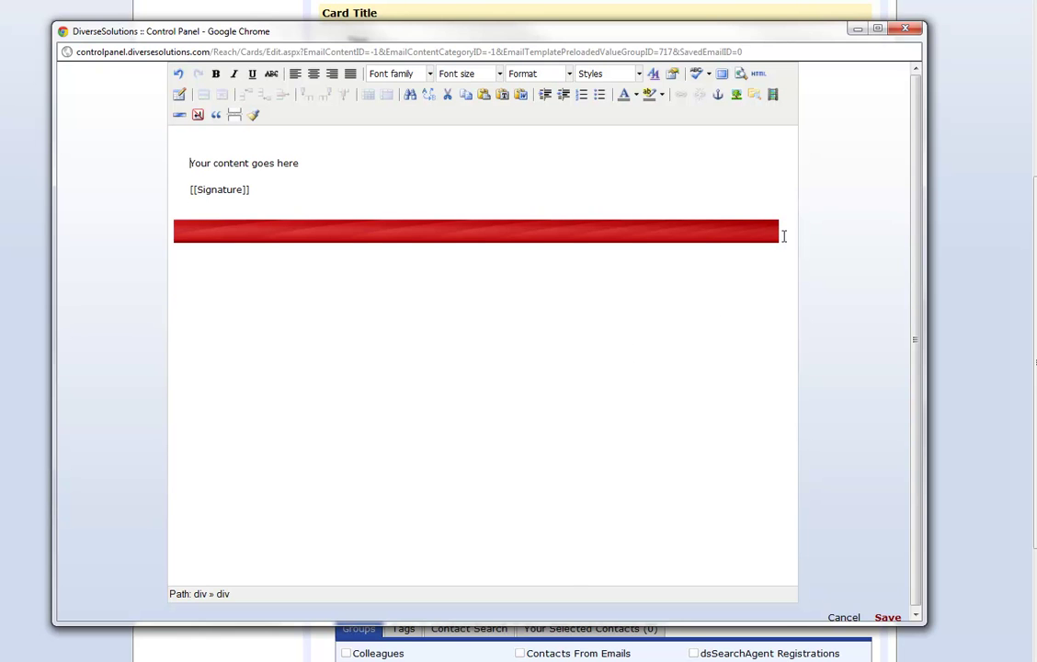
{"action": "left_click", "coordinate": [669, 386]}
{"action": "key", "text": "BackSpace"}
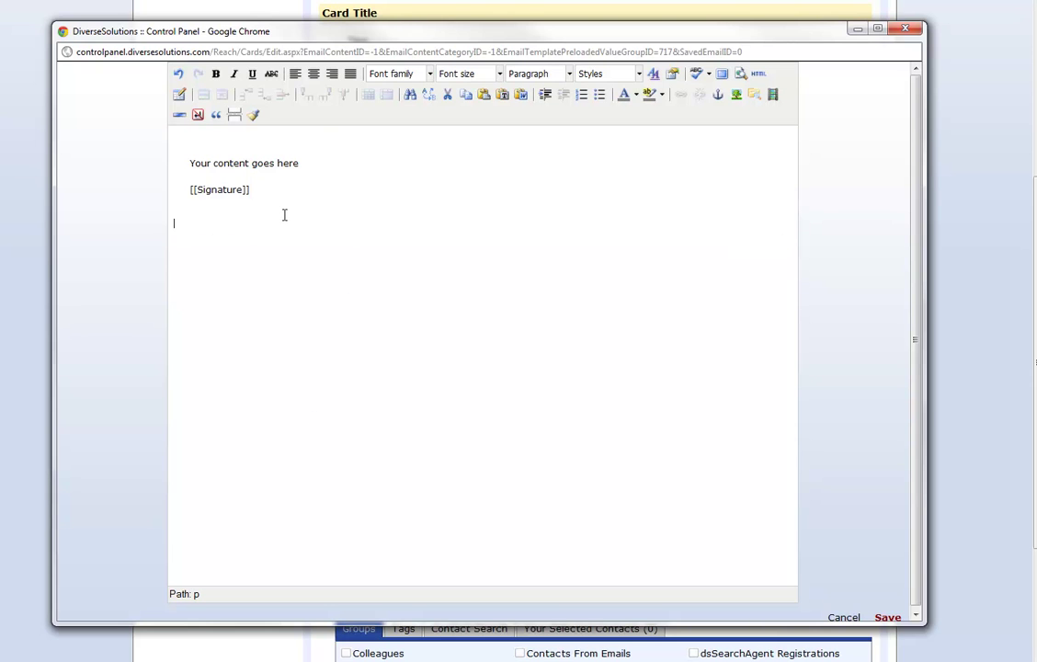
{"action": "triple_click", "coordinate": [201, 164]}
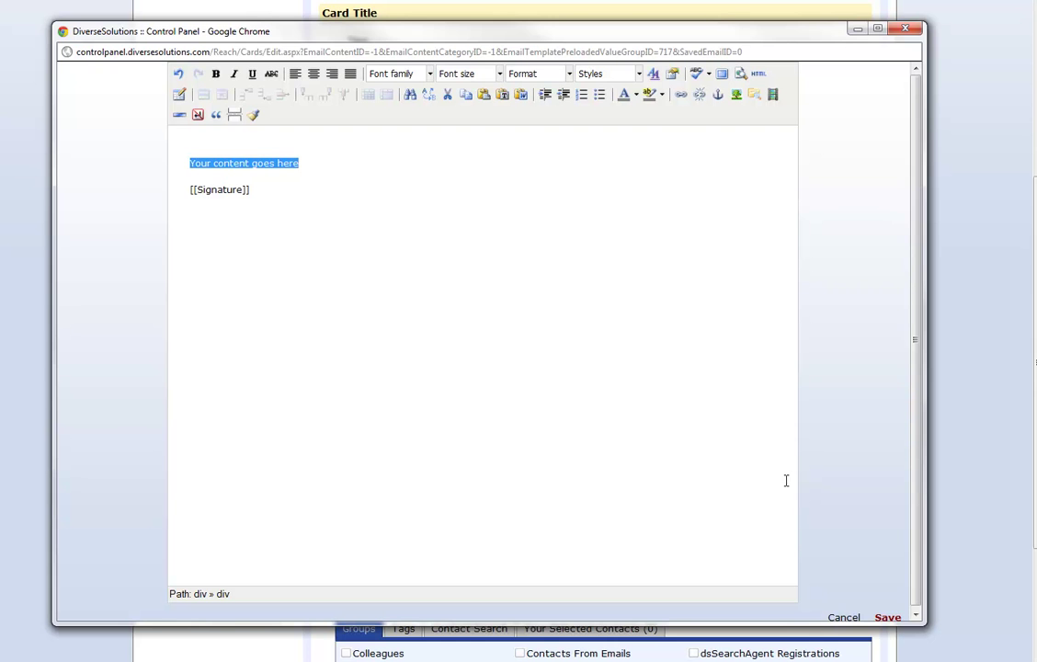
{"action": "left_click", "coordinate": [887, 616]}
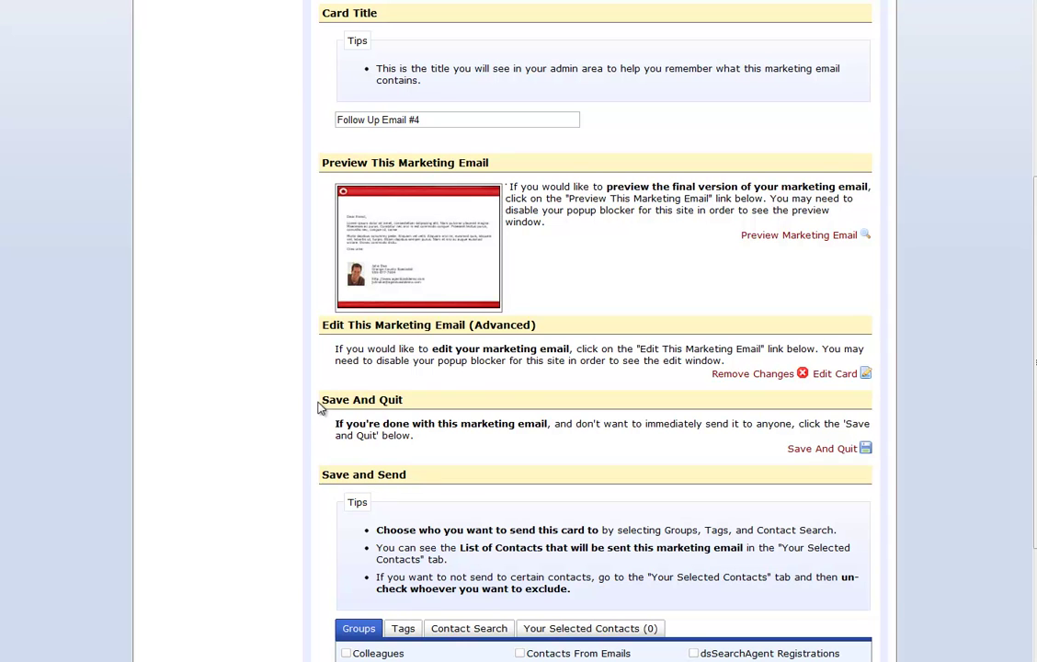
Step: Save the Follow Up Email #4 card and check it now appears in the saved emails list
{"action": "left_click_drag", "start_coordinate": [320, 401], "coordinate": [382, 400]}
{"action": "left_click", "coordinate": [438, 405]}
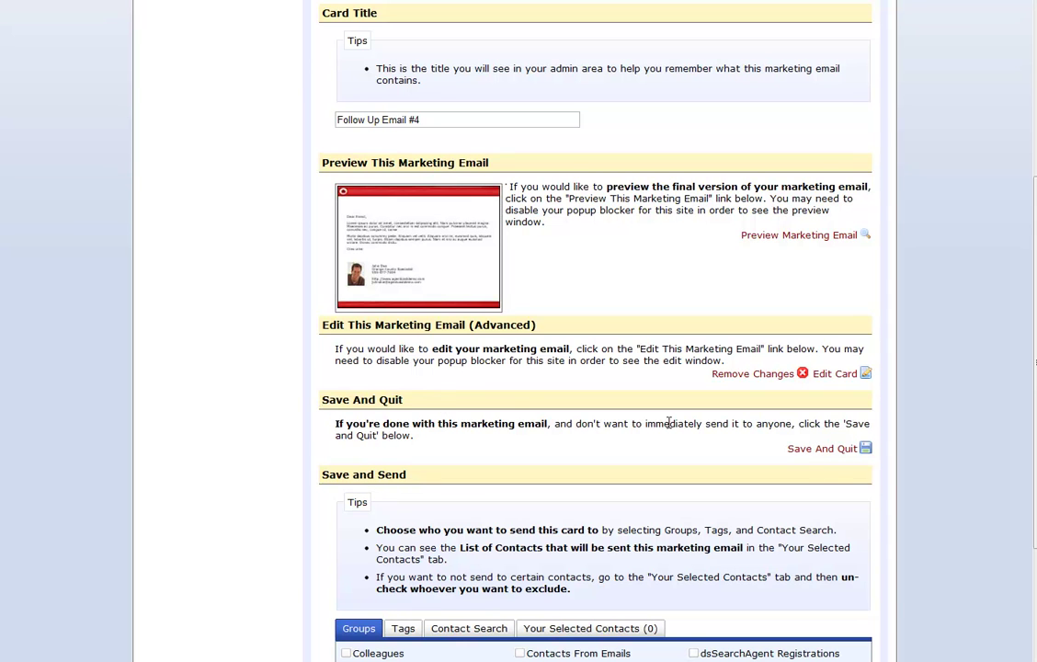
{"action": "left_click", "coordinate": [821, 452]}
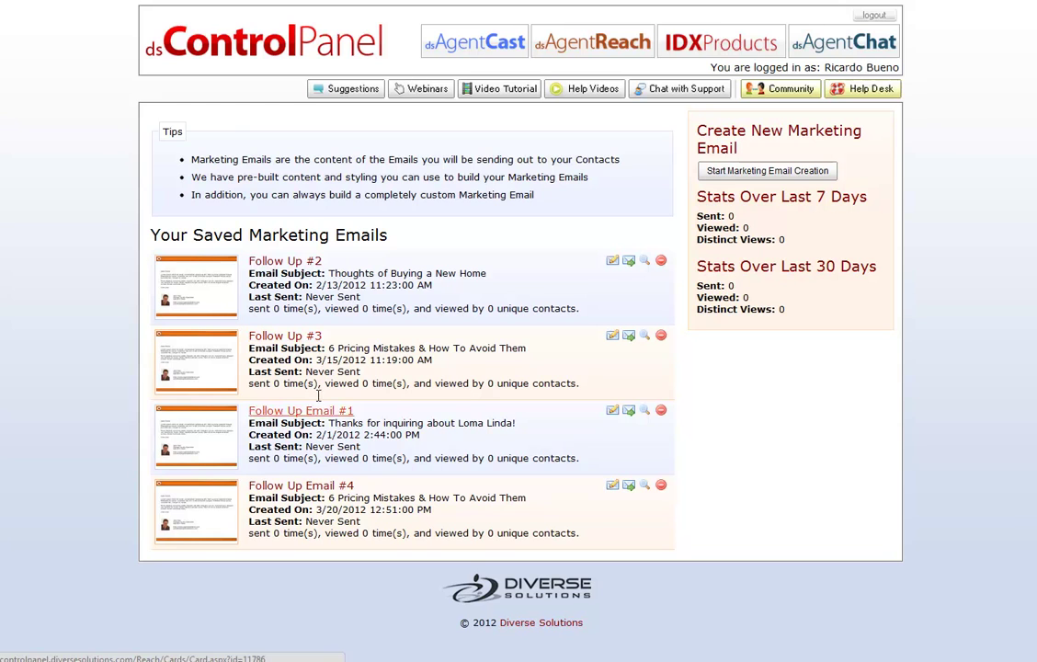
{"action": "left_click_drag", "start_coordinate": [366, 490], "coordinate": [266, 492]}
{"action": "left_click", "coordinate": [265, 492]}
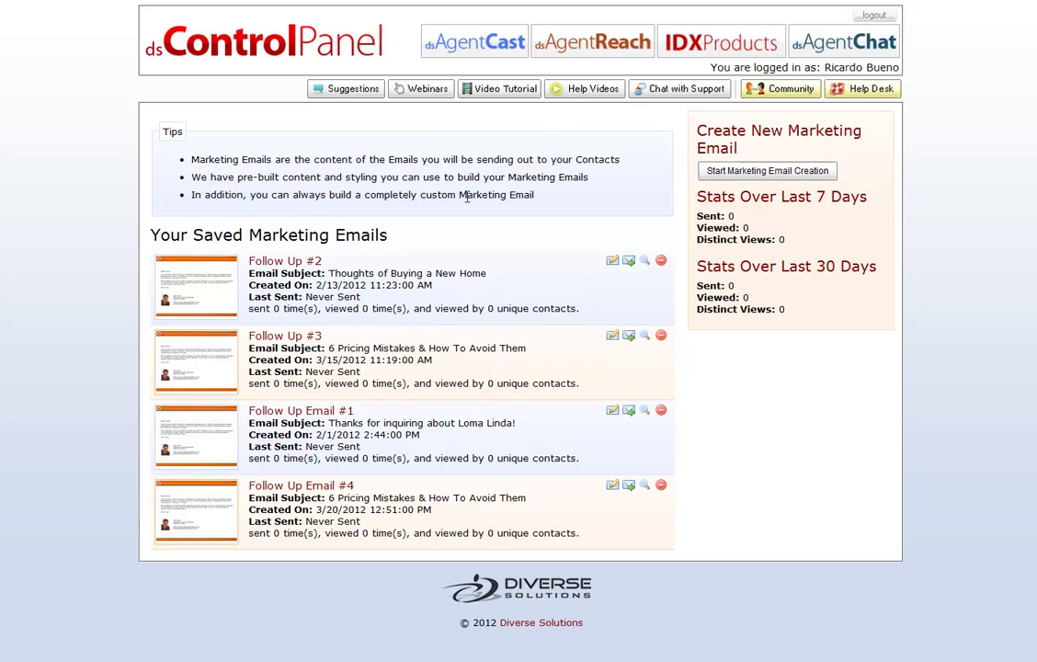
{"action": "mouse_move", "coordinate": [578, 56]}
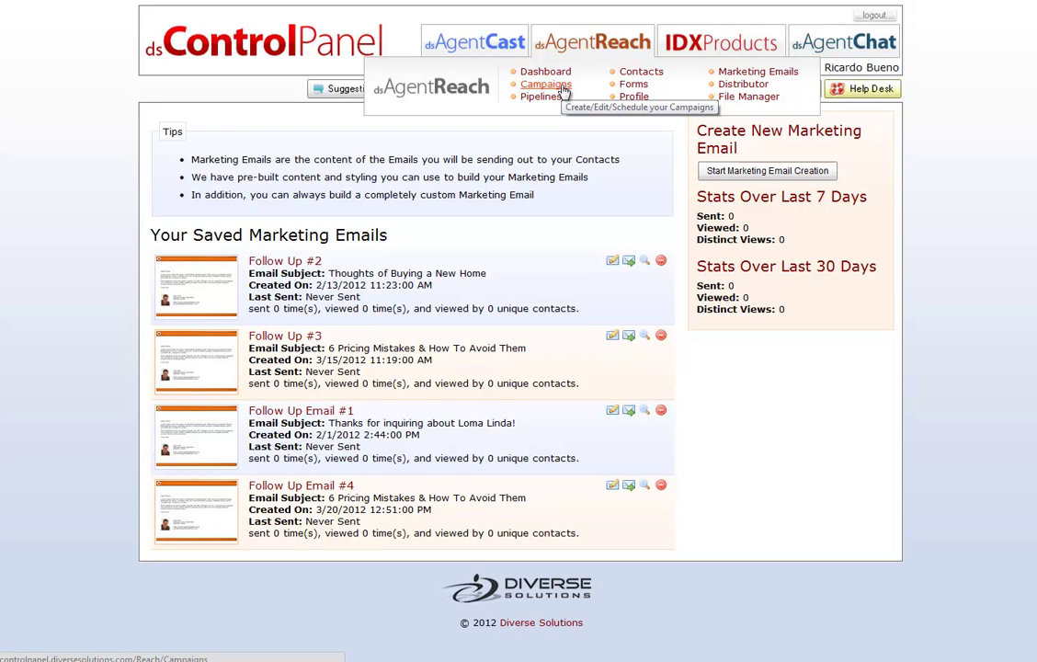
Step: In Campaigns, include Follow Up Email #1, Follow Up #2, Follow Up #3 and Follow Up Email #4
{"action": "left_click", "coordinate": [563, 87]}
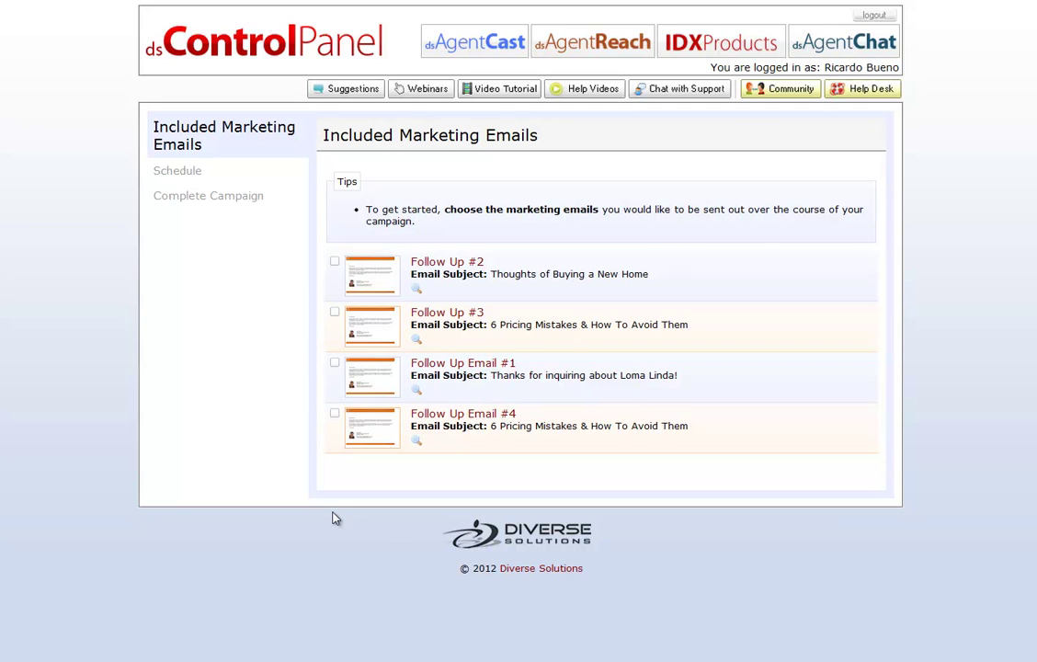
{"action": "left_click", "coordinate": [334, 365]}
{"action": "left_click", "coordinate": [335, 282]}
{"action": "left_click", "coordinate": [335, 331]}
{"action": "left_click", "coordinate": [335, 435]}
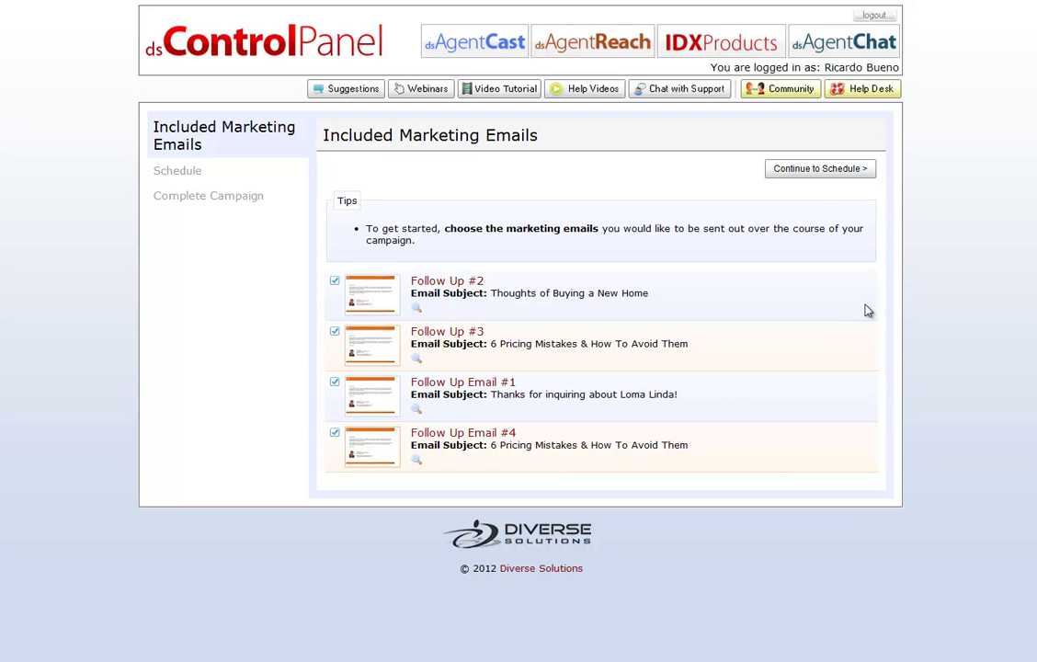
Step: Flex-schedule the emails: Follow Up Email #1 day 1, #2 day 4, #3 day 10, #4 day 14
{"action": "left_click", "coordinate": [819, 169]}
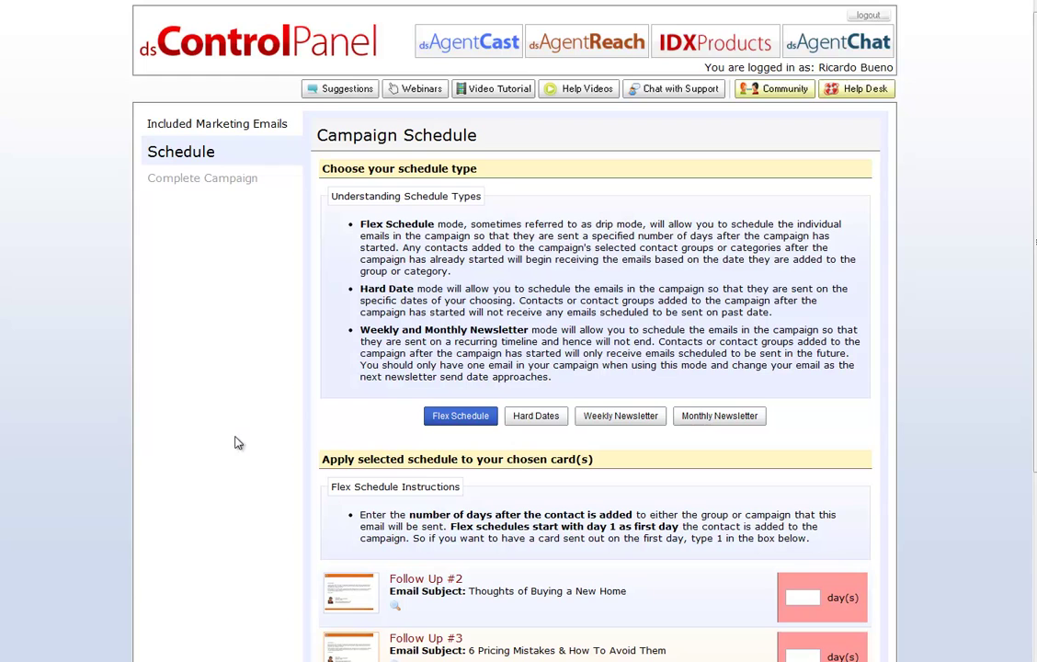
{"action": "scroll", "coordinate": [241, 426], "scroll_direction": "down", "scroll_amount": 3}
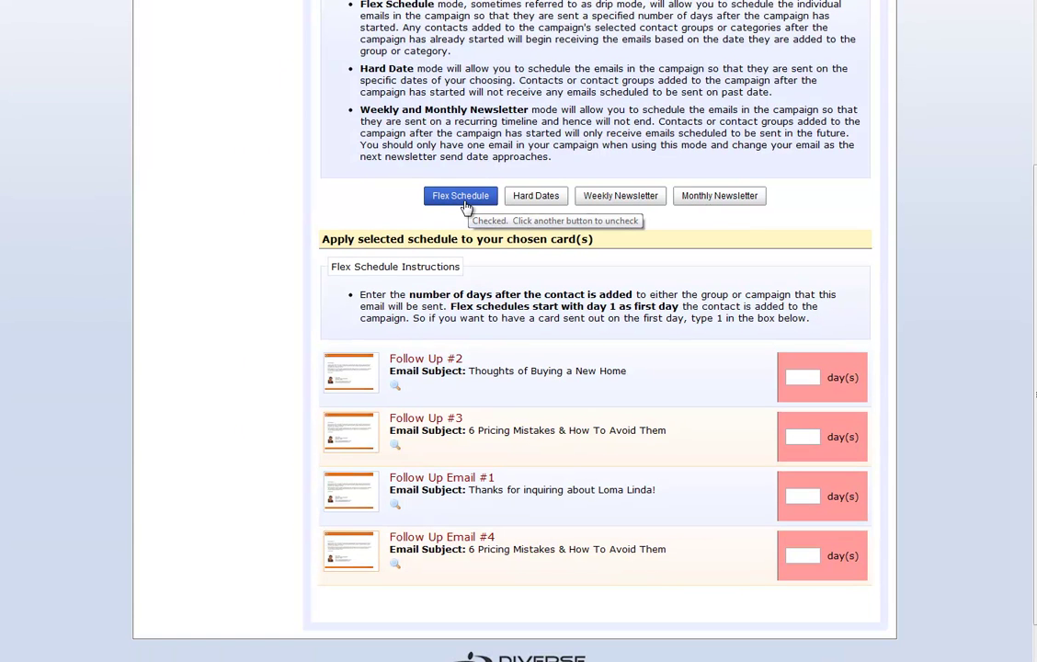
{"action": "scroll", "coordinate": [622, 405], "scroll_direction": "down", "scroll_amount": 1}
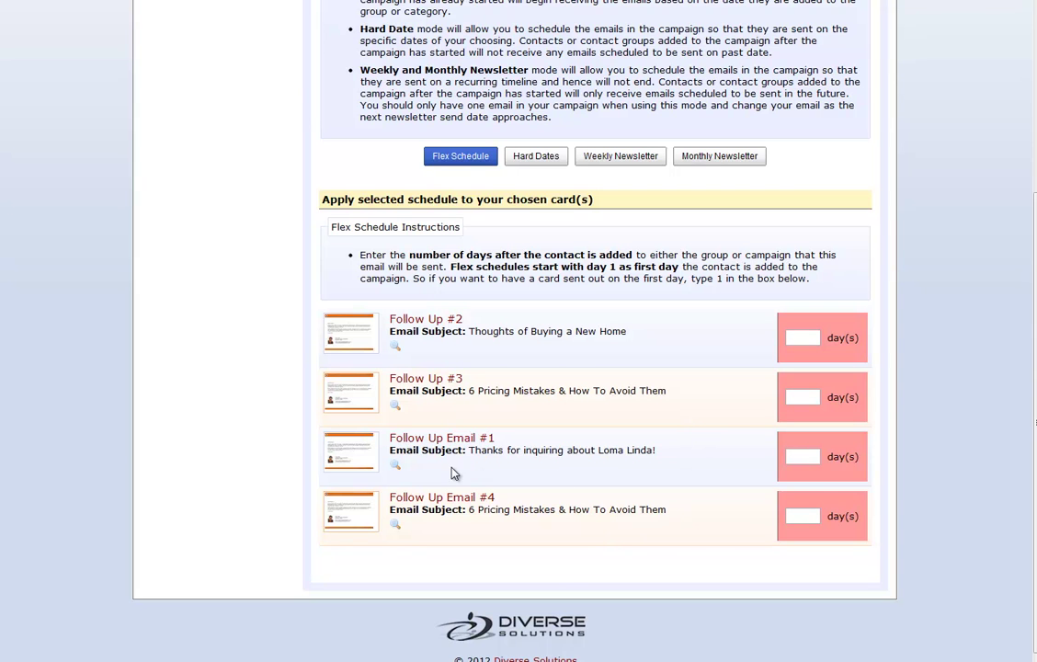
{"action": "left_click", "coordinate": [802, 457]}
{"action": "type", "text": "1"}
{"action": "left_click", "coordinate": [803, 338]}
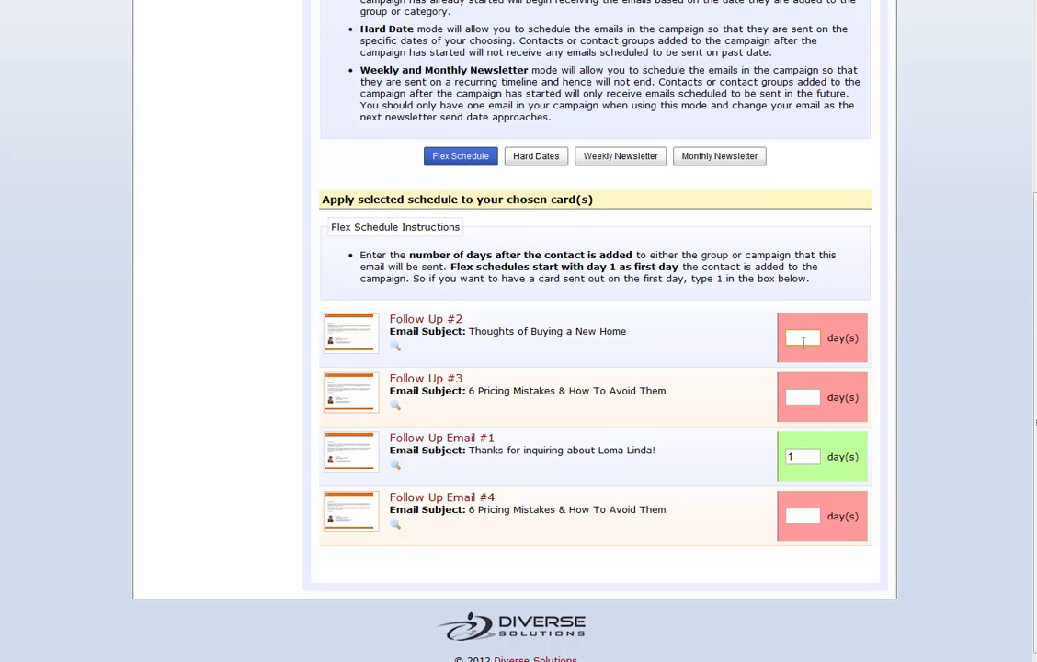
{"action": "type", "text": "4"}
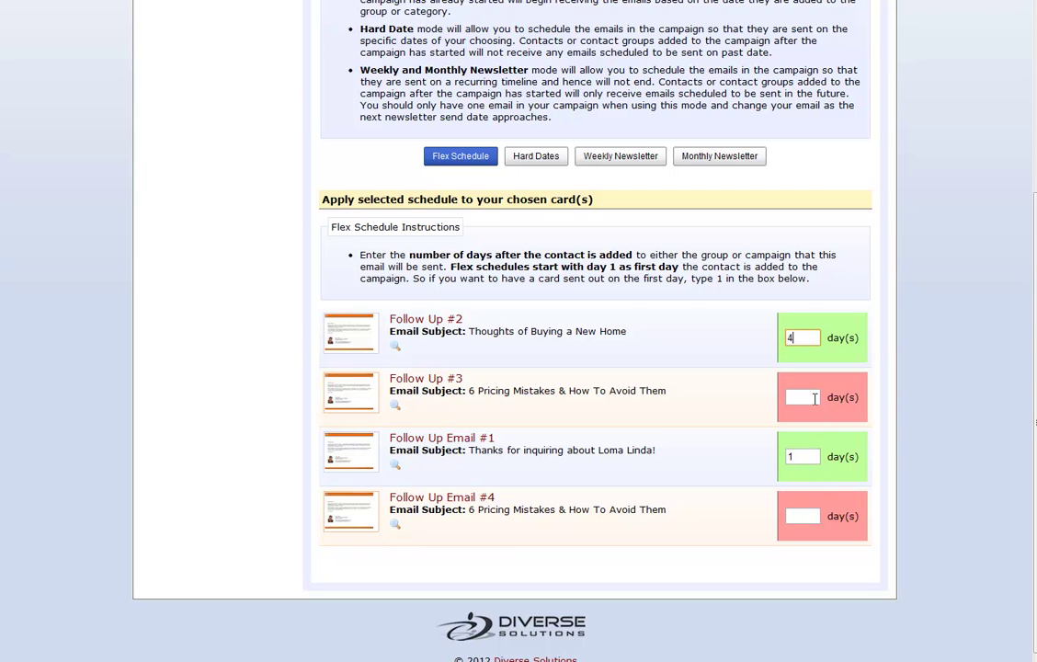
{"action": "left_click", "coordinate": [810, 397]}
{"action": "type", "text": "10"}
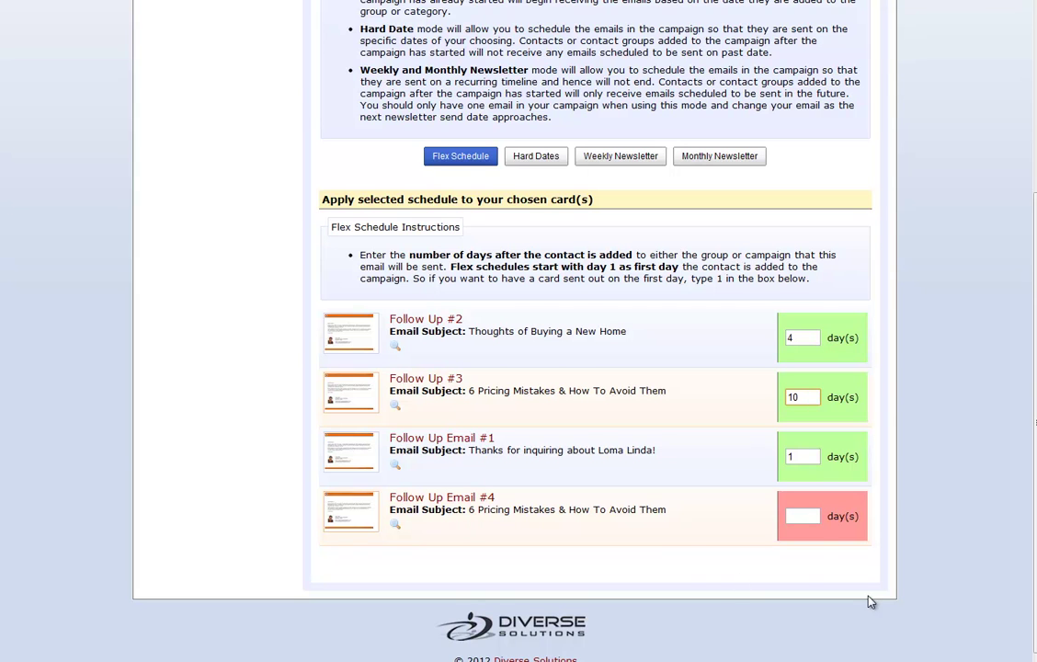
{"action": "left_click", "coordinate": [816, 517]}
{"action": "type", "text": "14"}
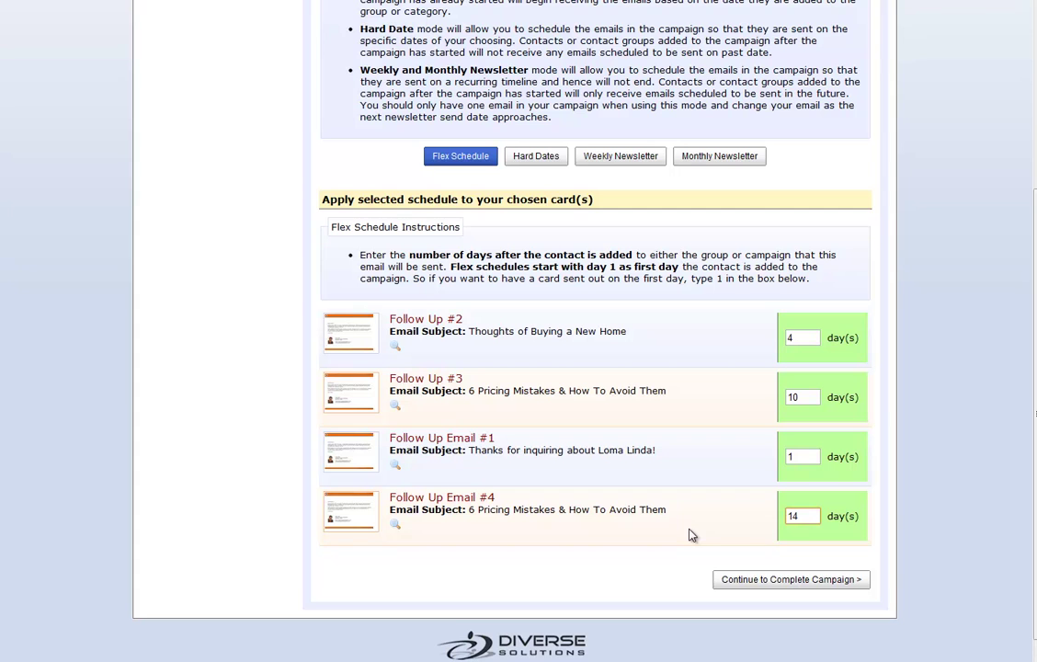
Step: Move on to completing the campaign and title it 'Follow up for New IDX Registrations'
{"action": "left_click", "coordinate": [791, 579]}
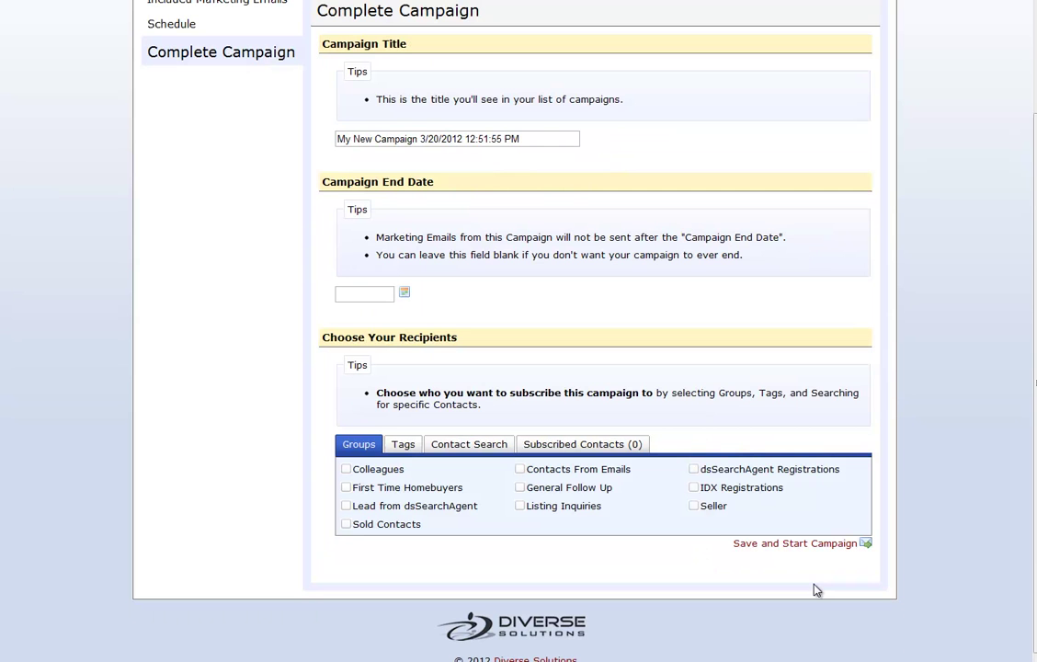
{"action": "triple_click", "coordinate": [433, 136]}
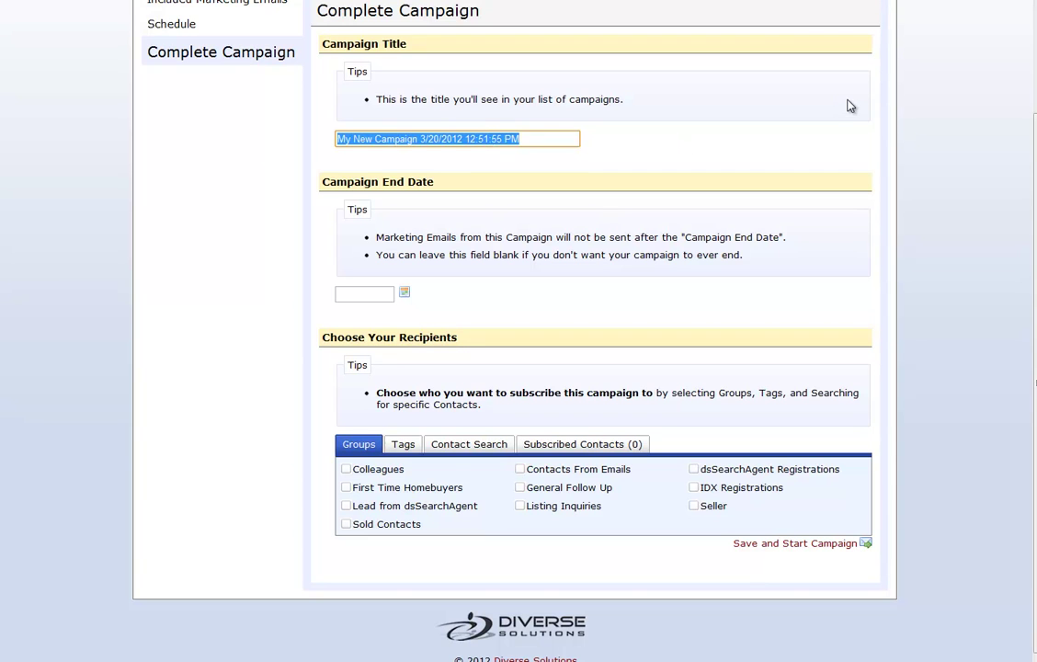
{"action": "type", "text": "New IDX REg"}
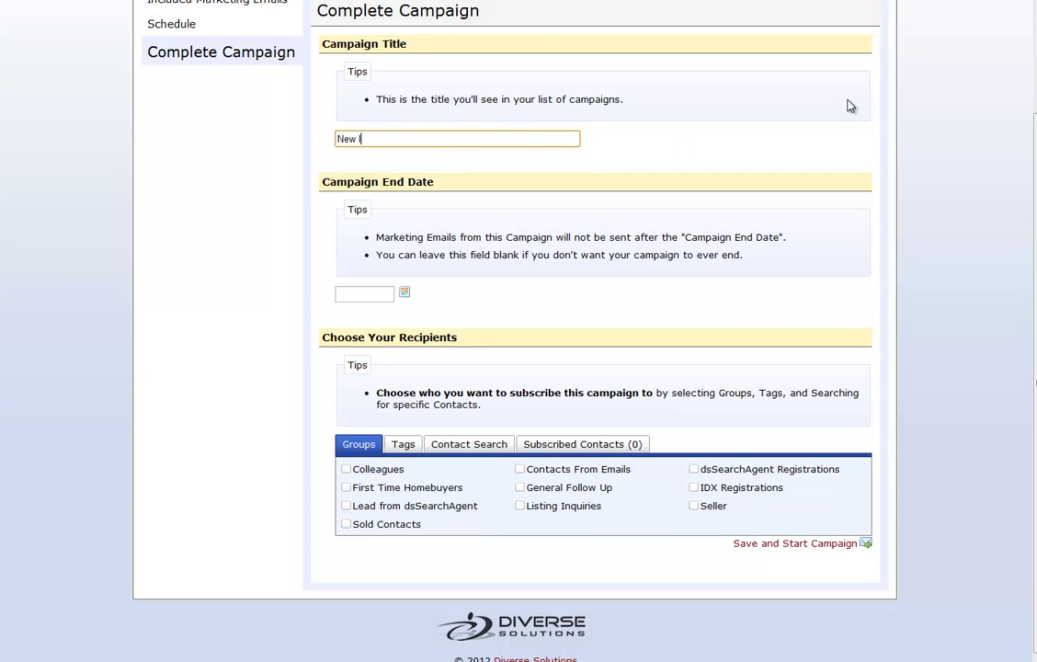
{"action": "key", "text": "BackSpace"}
{"action": "key", "text": "BackSpace"}
{"action": "type", "text": "egistrations"}
{"action": "key", "text": "Home"}
{"action": "type", "text": "Fo"}
{"action": "key", "text": "BackSpace"}
{"action": "type", "text": "olk"}
{"action": "key", "text": "BackSpace"}
{"action": "type", "text": "low up"}
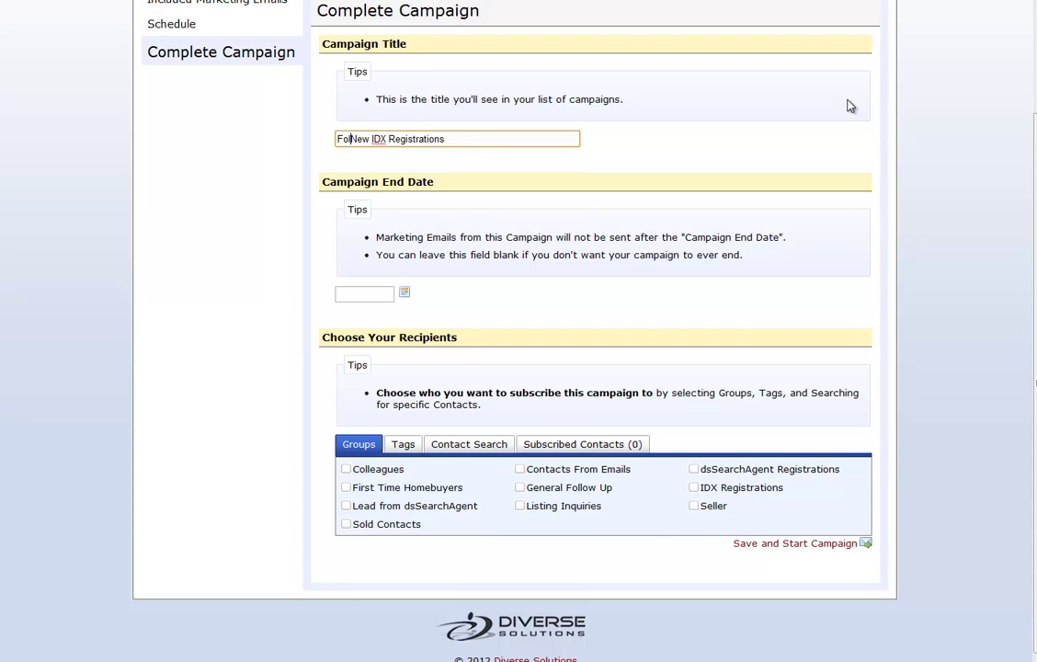
{"action": "type", "text": " for"}
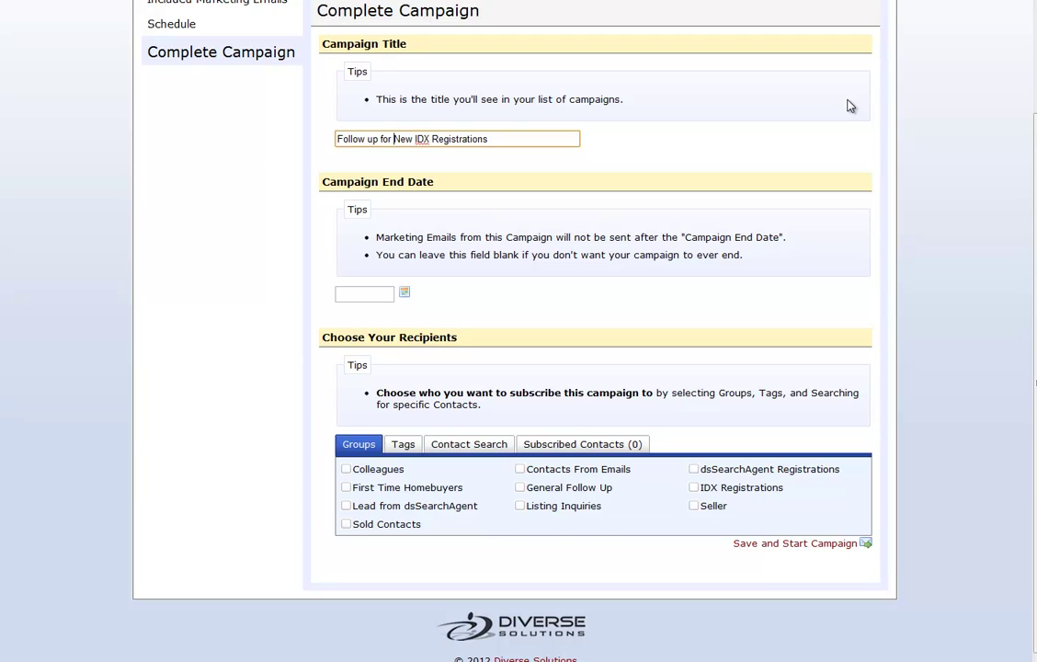
Step: Confirm the finished title and leave the Campaign End Date blank
{"action": "triple_click", "coordinate": [530, 143]}
{"action": "left_click", "coordinate": [484, 138]}
{"action": "left_click", "coordinate": [349, 164]}
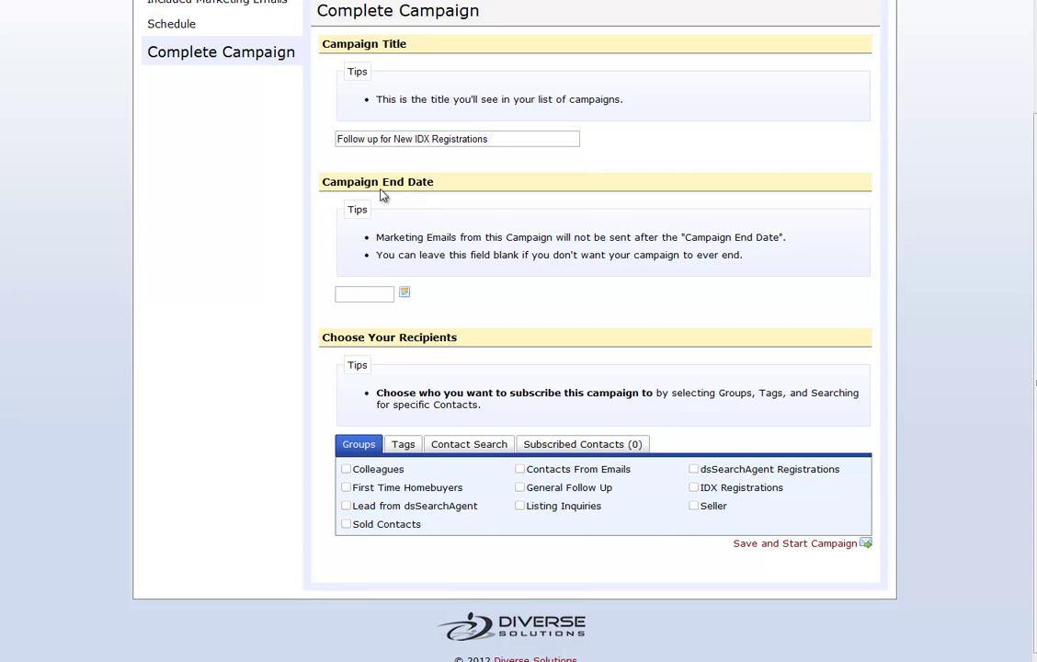
{"action": "left_click", "coordinate": [349, 292]}
Step: Target the IDX Registrations group, then save and start the campaign
{"action": "left_click", "coordinate": [694, 491]}
{"action": "left_click", "coordinate": [784, 546]}
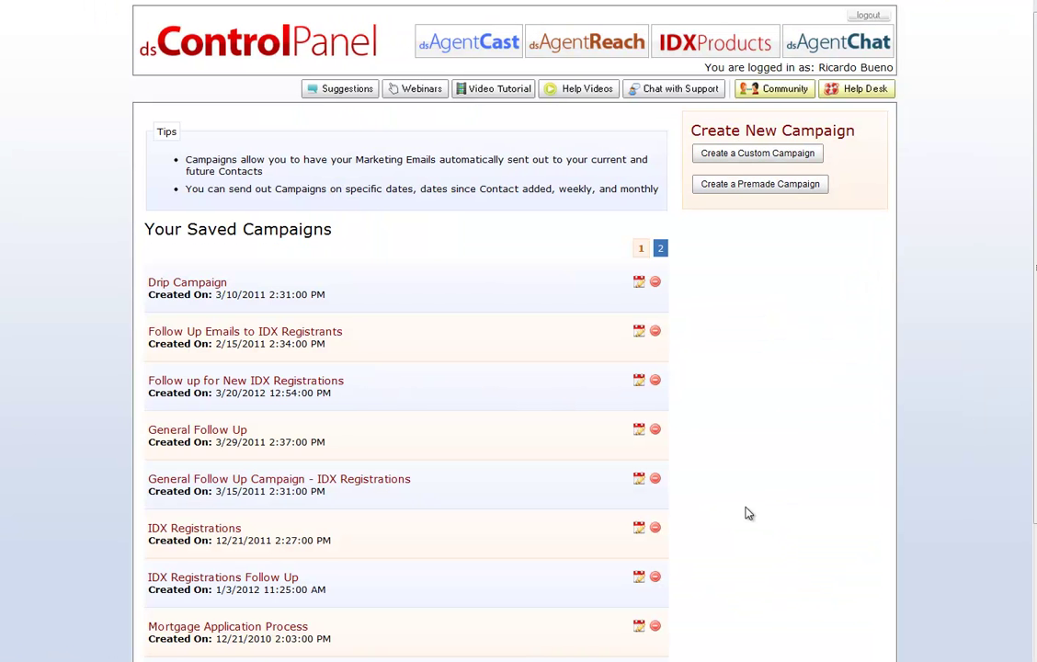